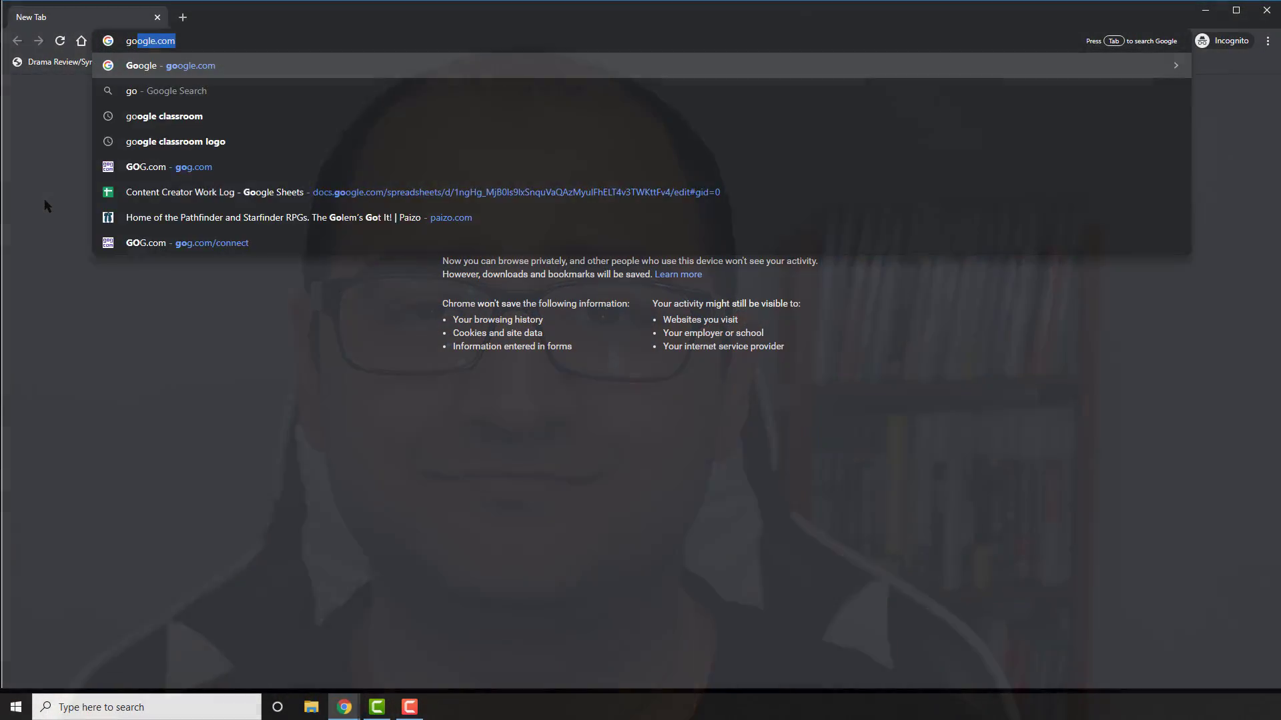
# Sign in to the school Google account with its e-mail and password
pyautogui.press('Return')
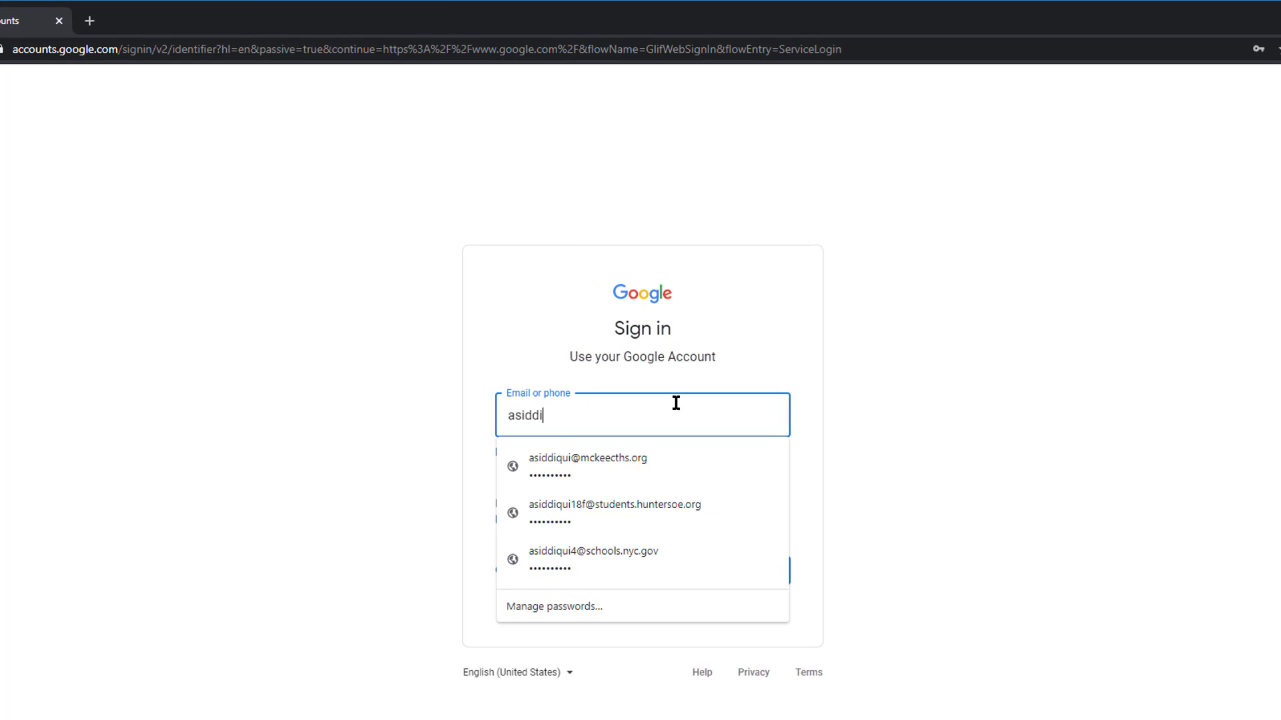
pyautogui.press('Return')
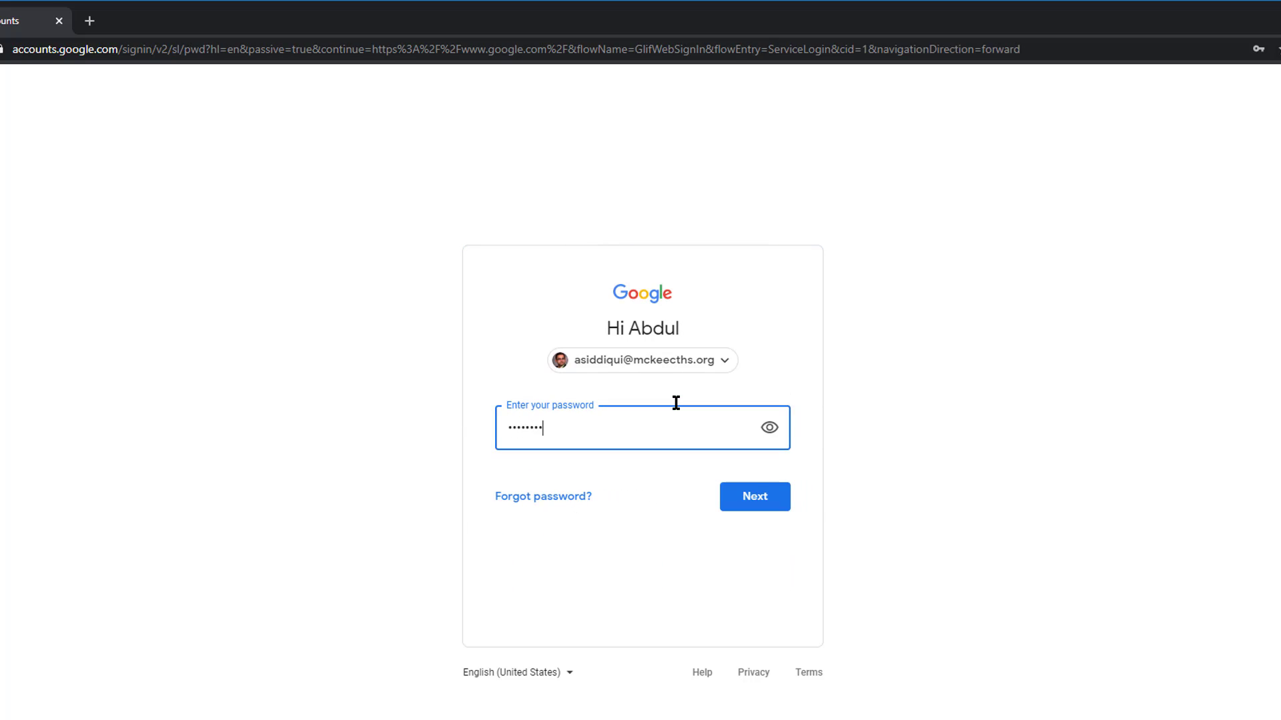
pyautogui.press('Return')
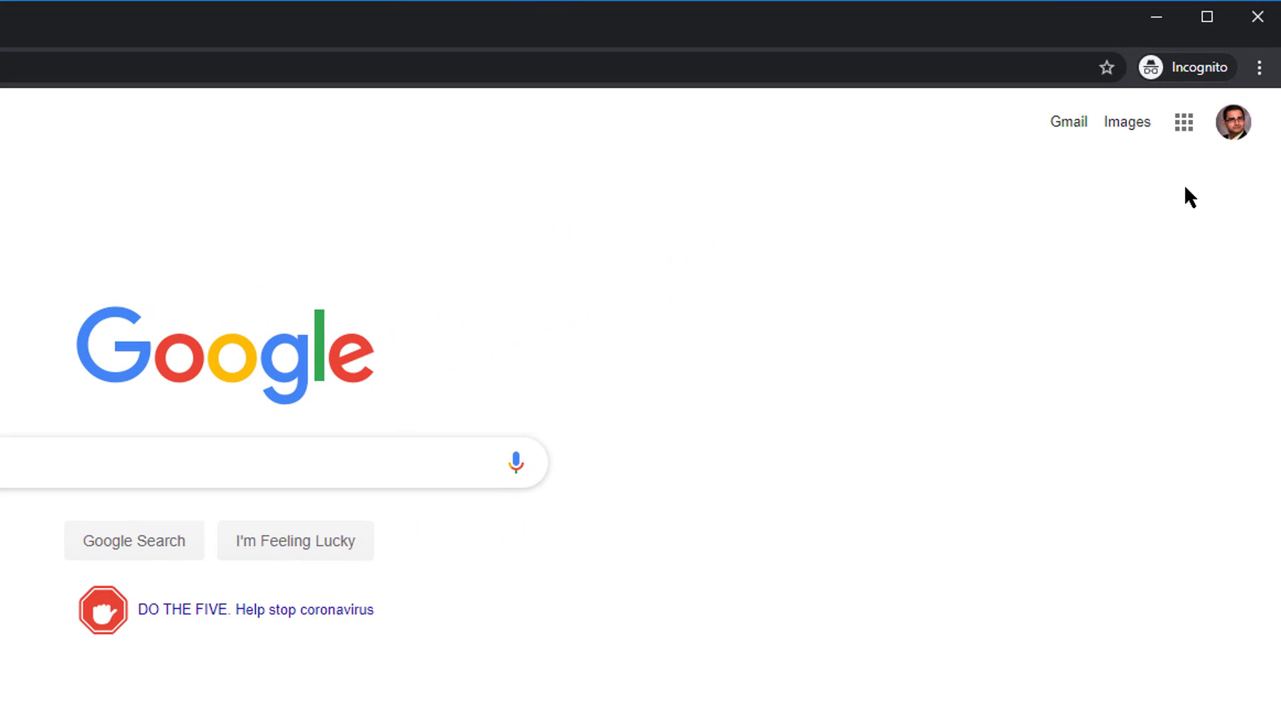
# Launch Google Forms from the Google apps grid
pyautogui.click(1188, 131)
pyautogui.scroll(-5, 1109, 300)
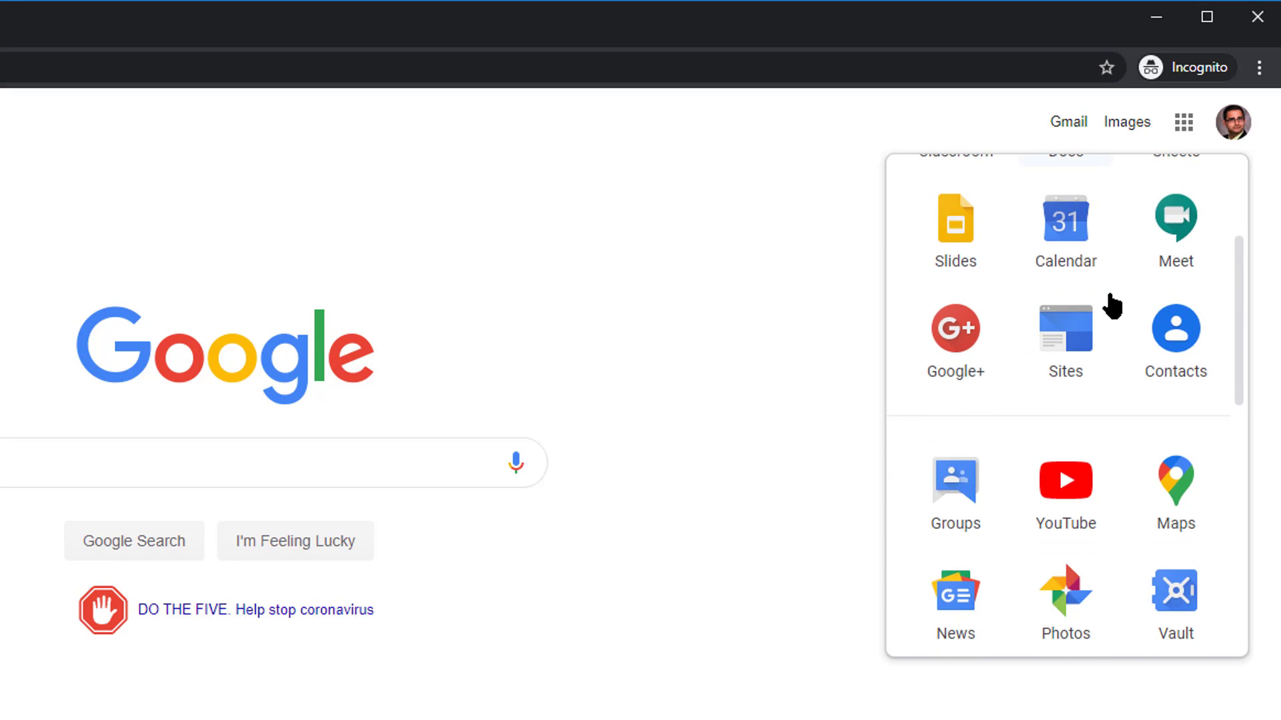
pyautogui.scroll(-2, 1109, 303)
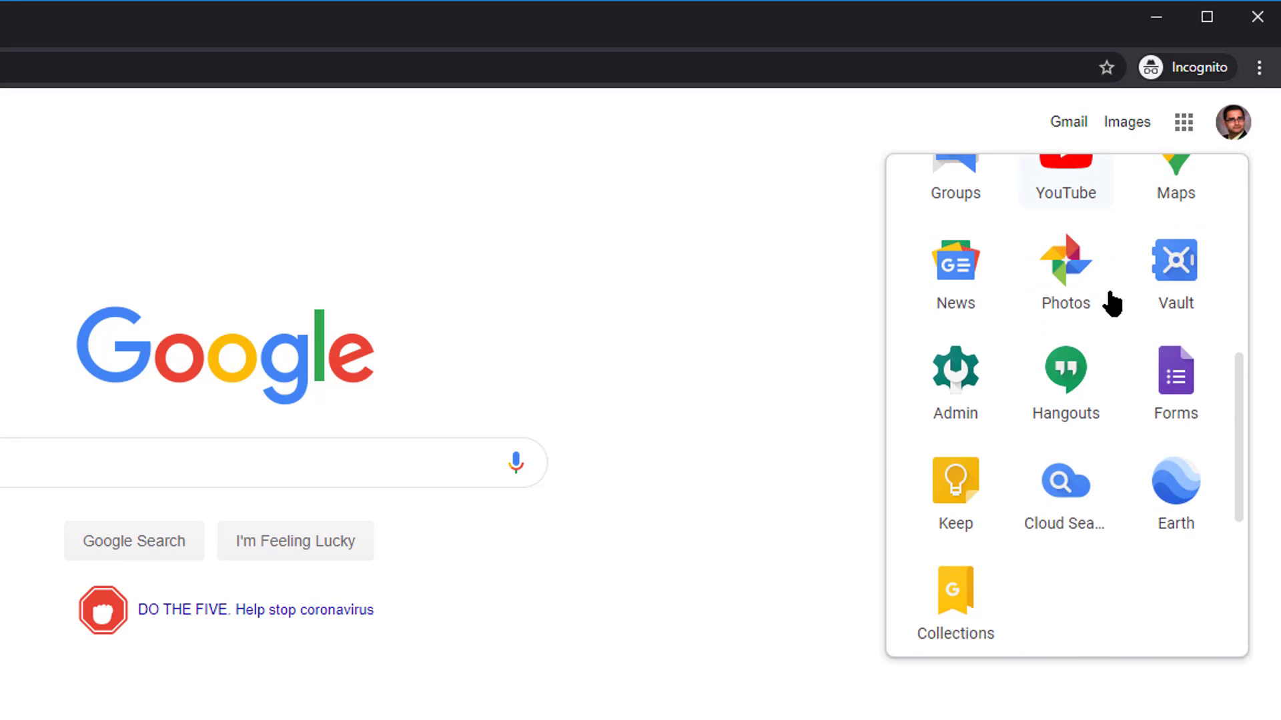
pyautogui.click(1184, 399)
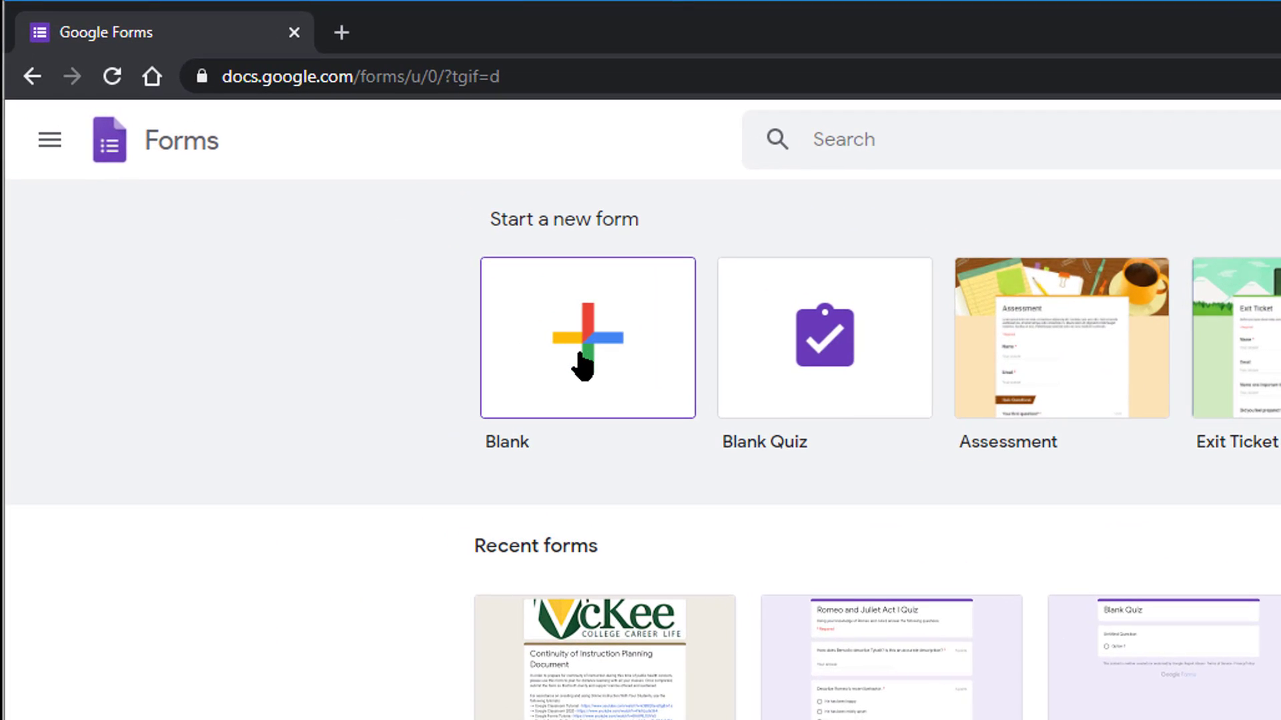
# Create a blank form titled 'Class Attendance' for the teacher's classes, described 'Use this form to document your attendance.'
pyautogui.click(582, 365)
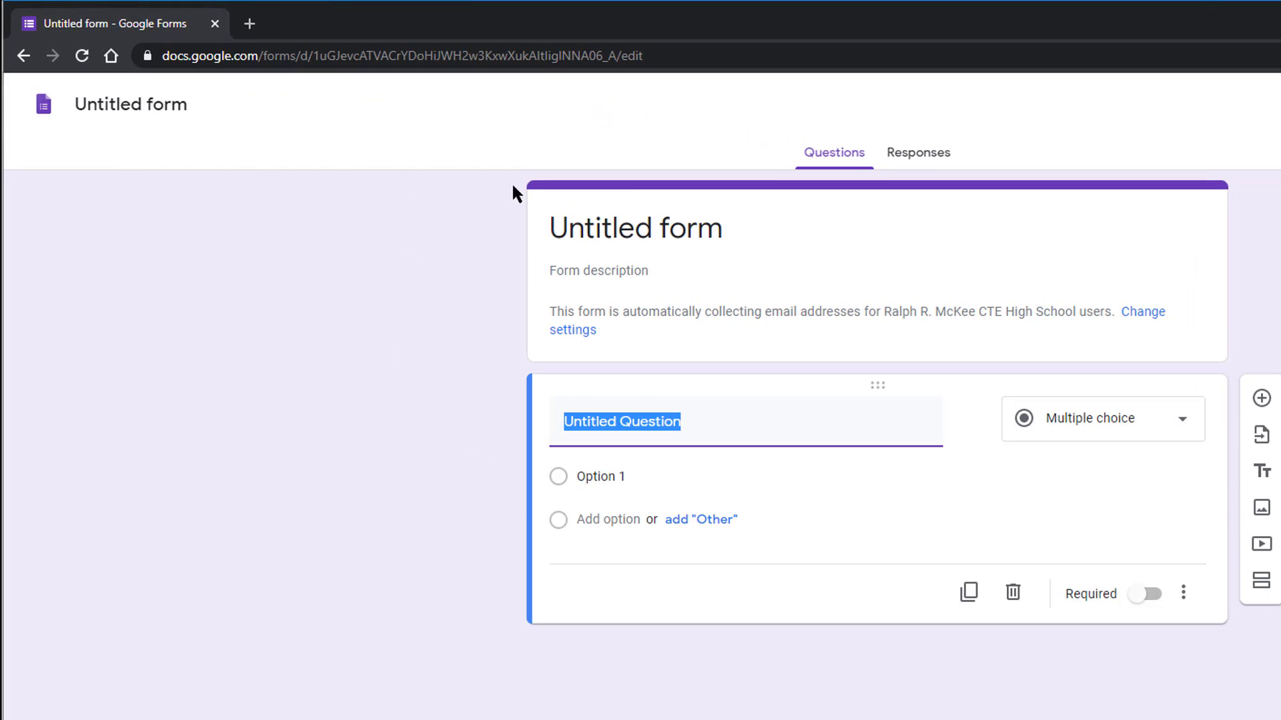
pyautogui.click(610, 228)
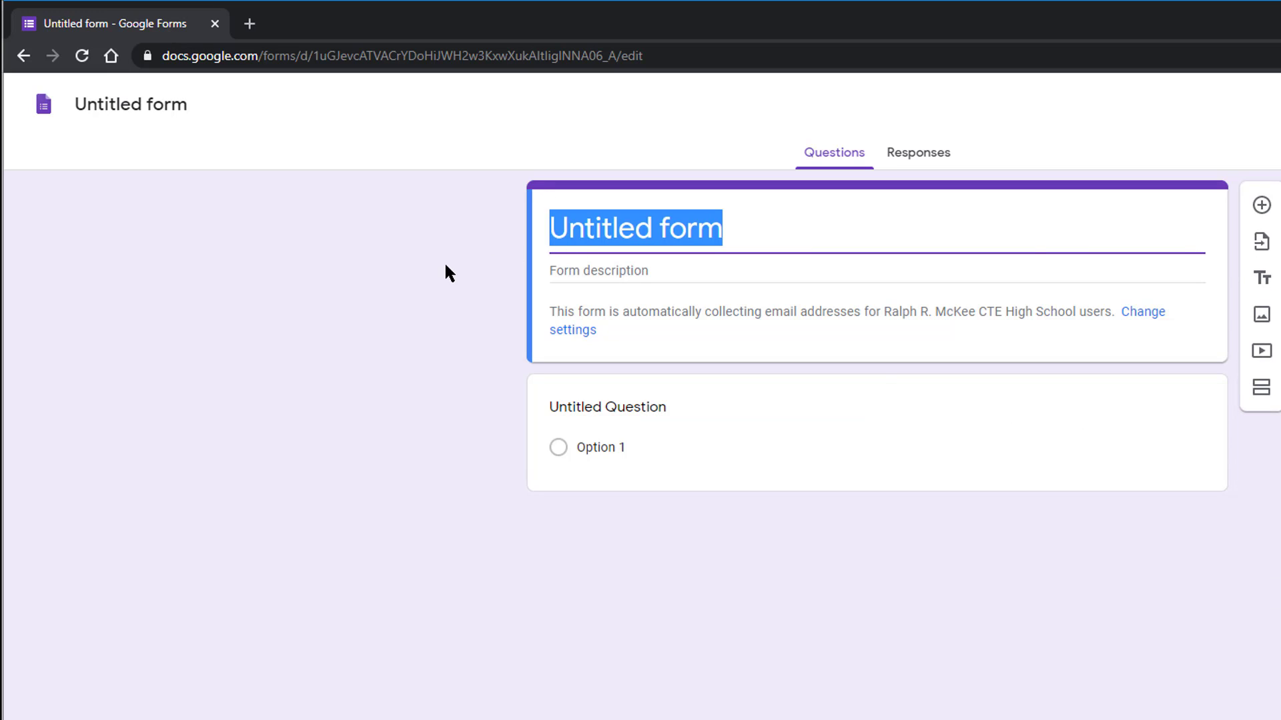
pyautogui.write("Class Attendance - Siddiqui's ")
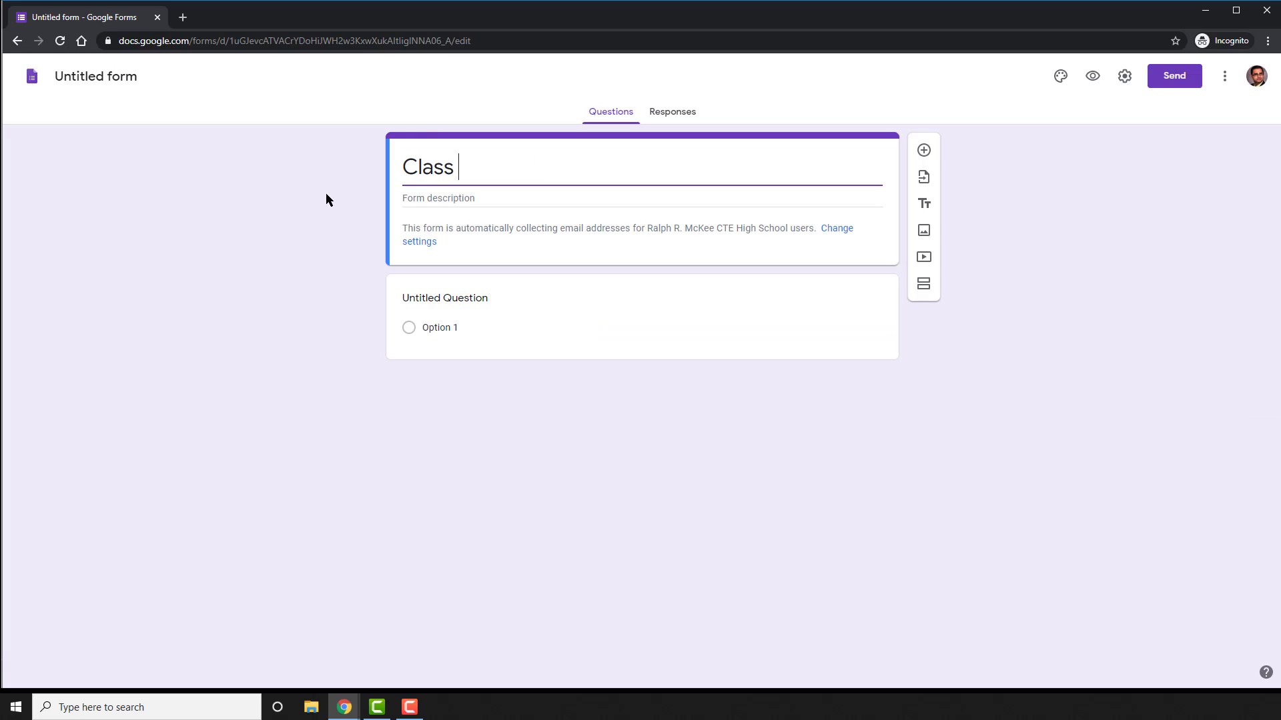
pyautogui.write('Classes')
pyautogui.click(325, 193)
pyautogui.click(448, 201)
pyautogui.write('Use this')
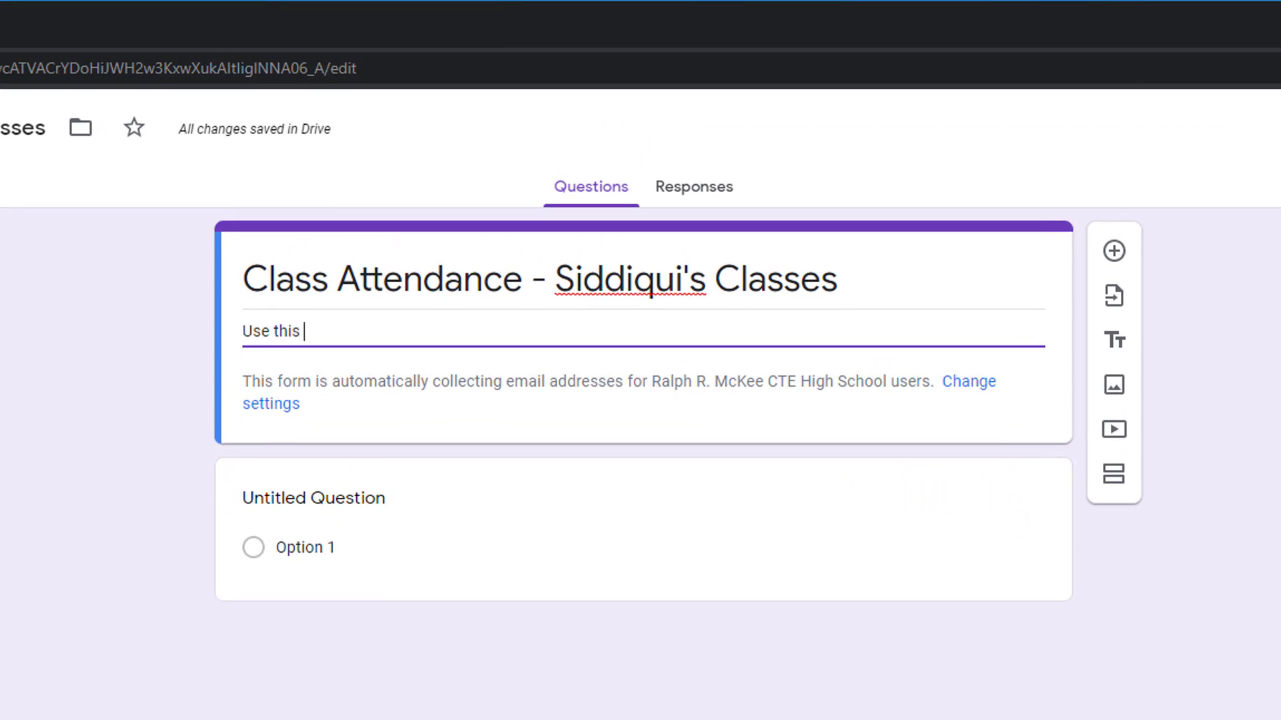
pyautogui.write(' form to document your attendance.')
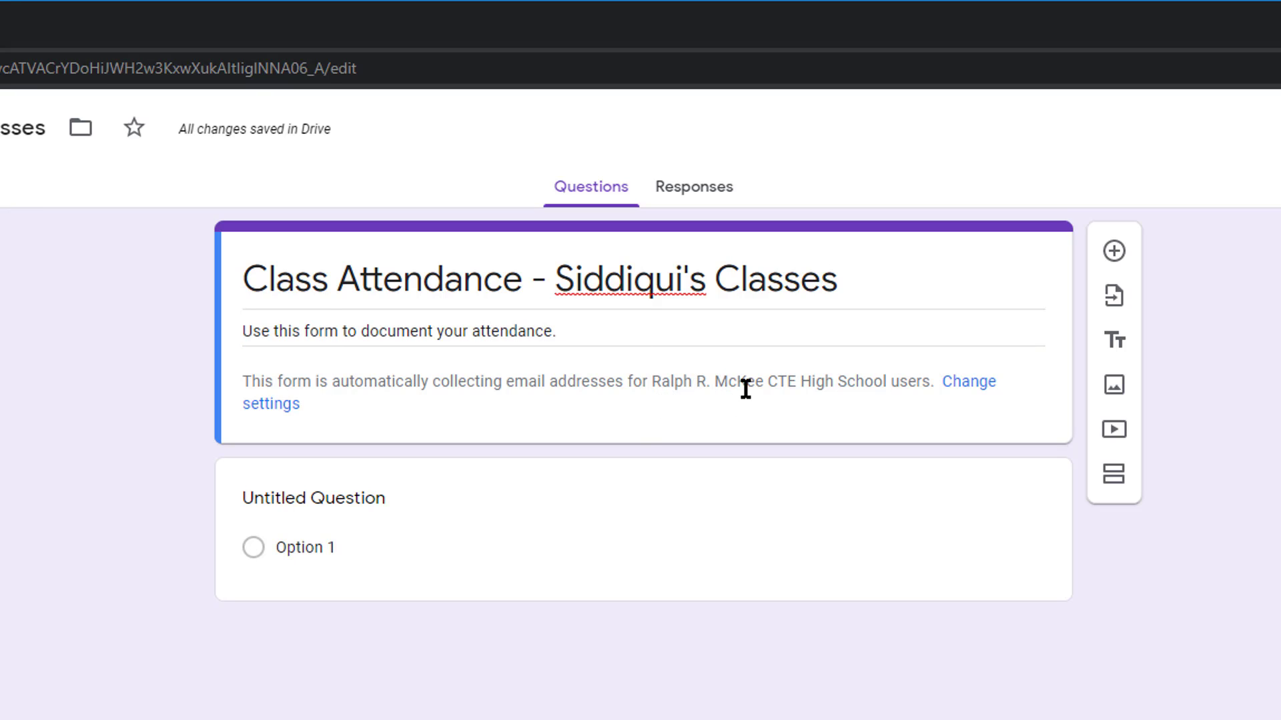
pyautogui.click(979, 390)
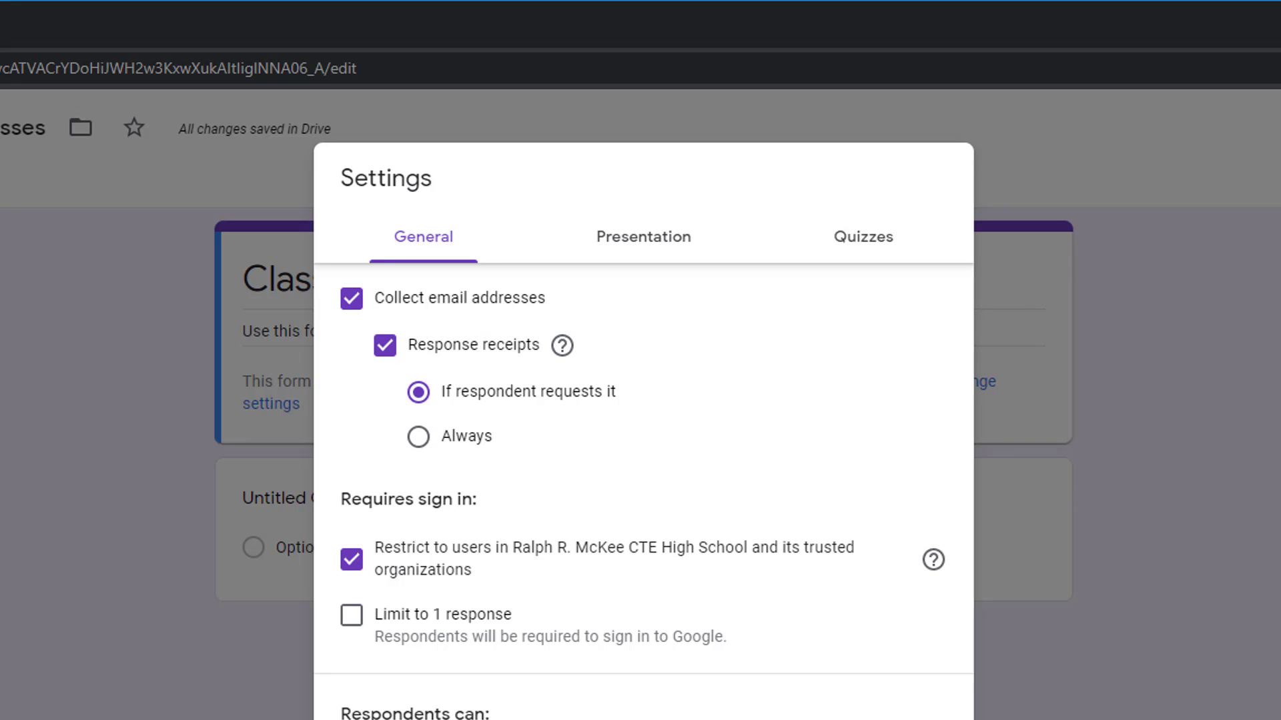
pyautogui.press('Escape')
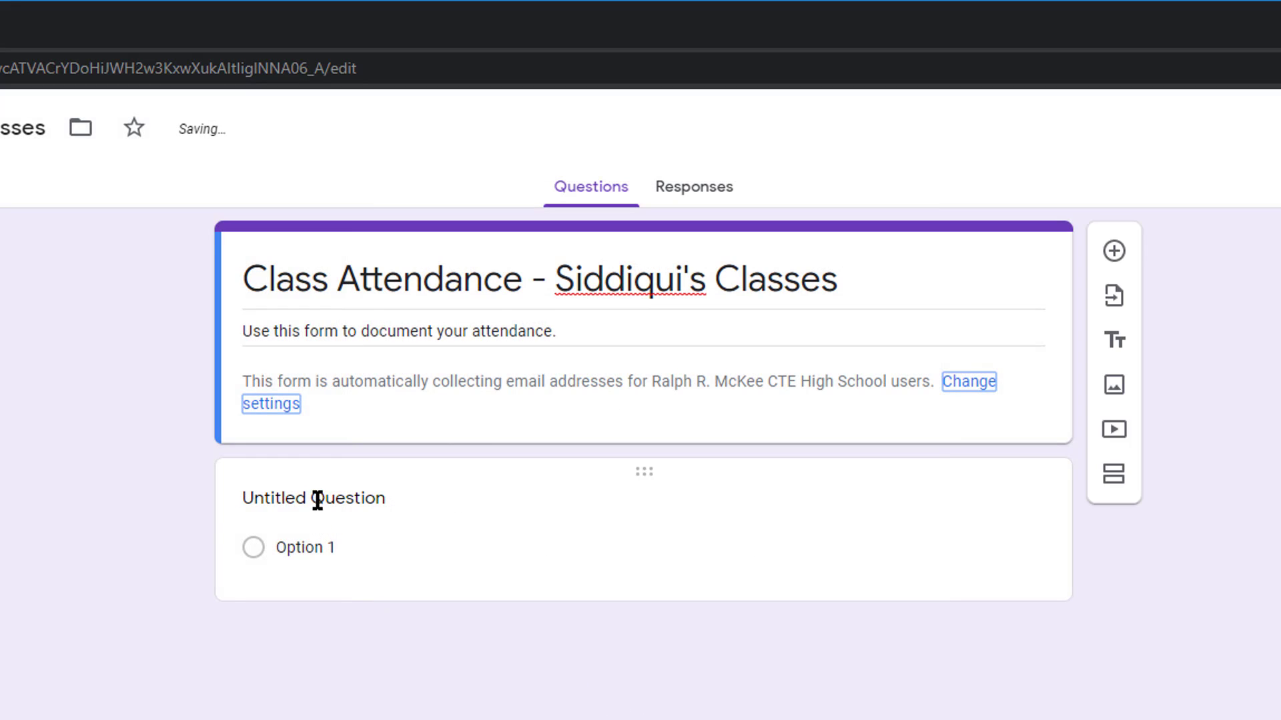
# Make the first question a required 'Your Name' short answer
pyautogui.click(317, 499)
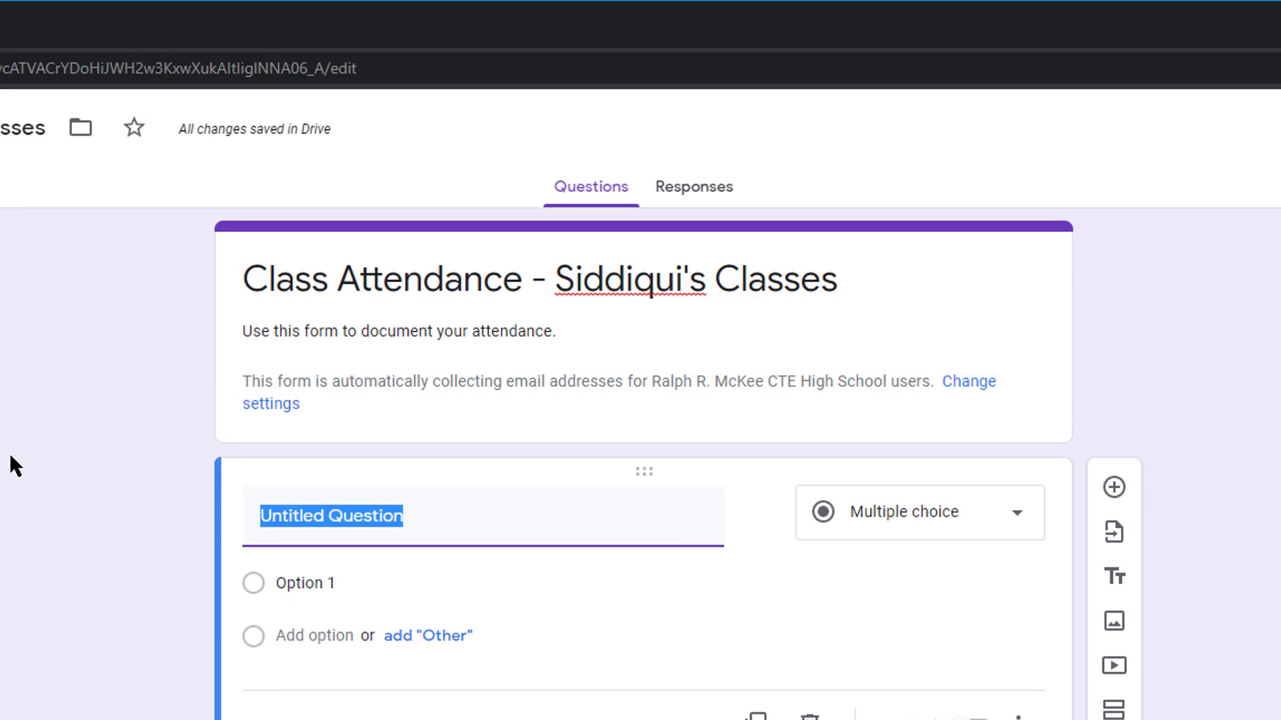
pyautogui.write('Your Name')
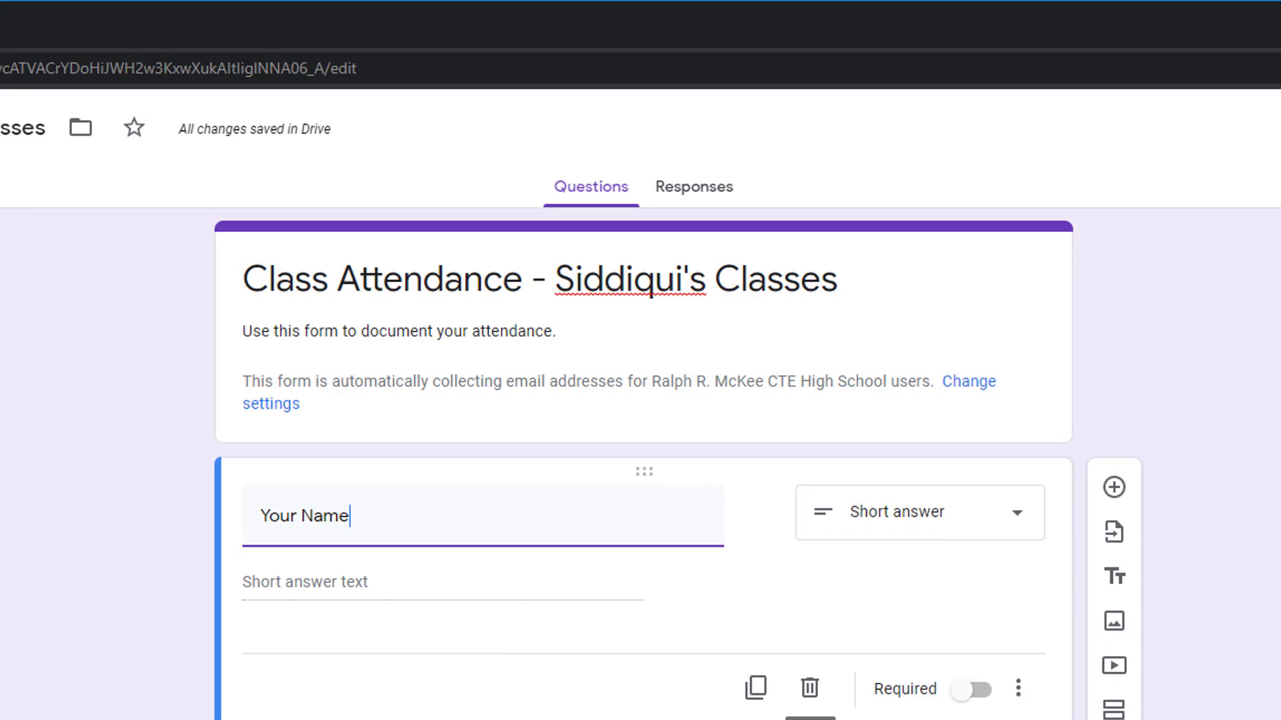
pyautogui.click(973, 698)
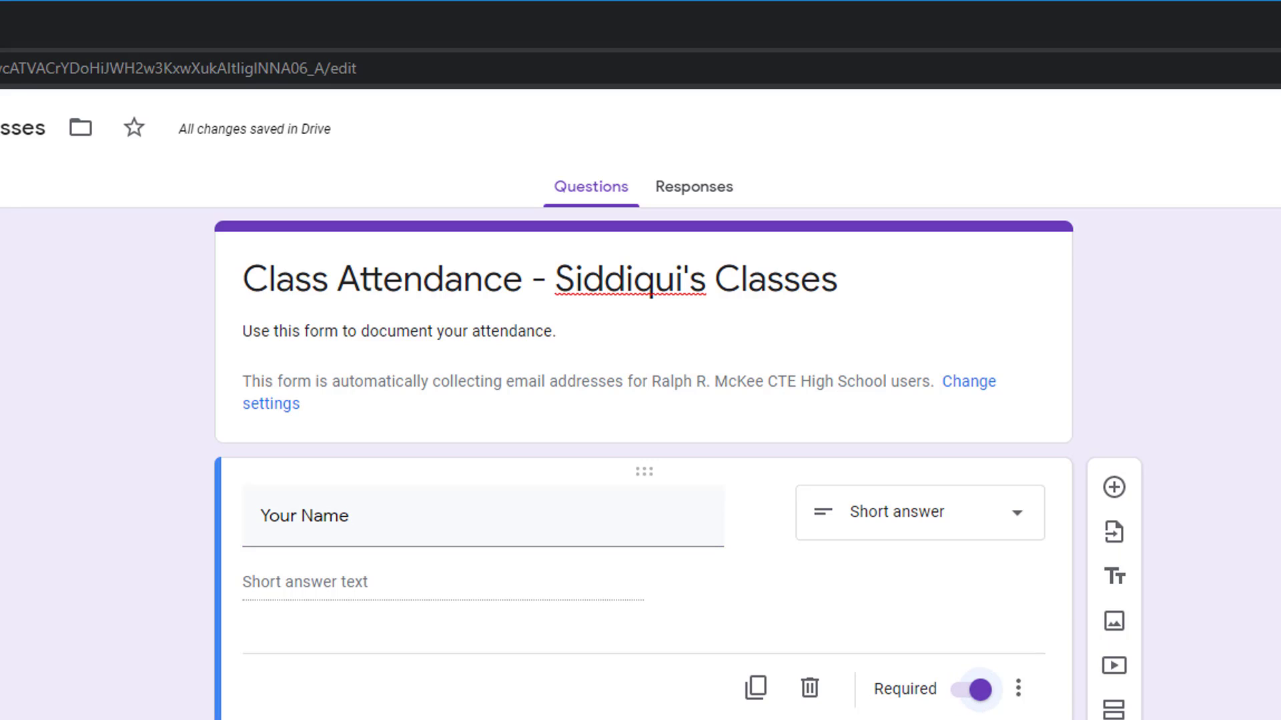
# Add a second question 'Your classes' as a Dropdown
pyautogui.click(1115, 489)
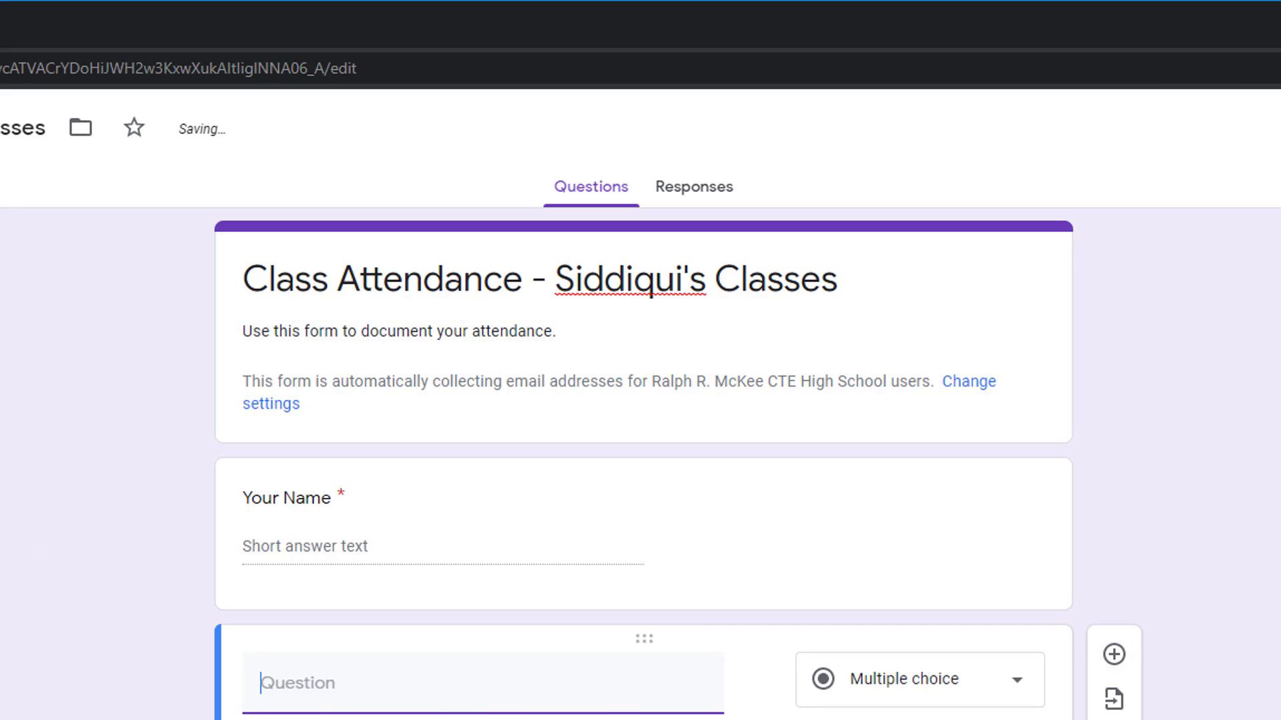
pyautogui.write('Your classes')
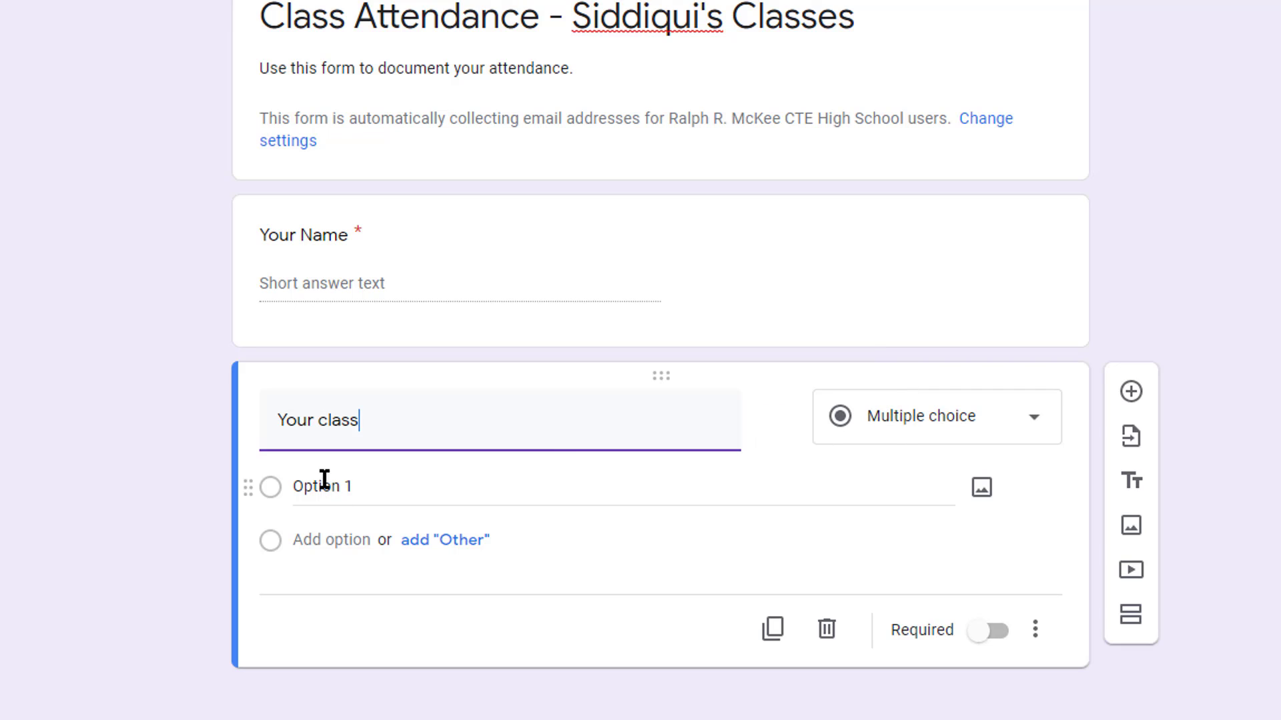
pyautogui.click(929, 437)
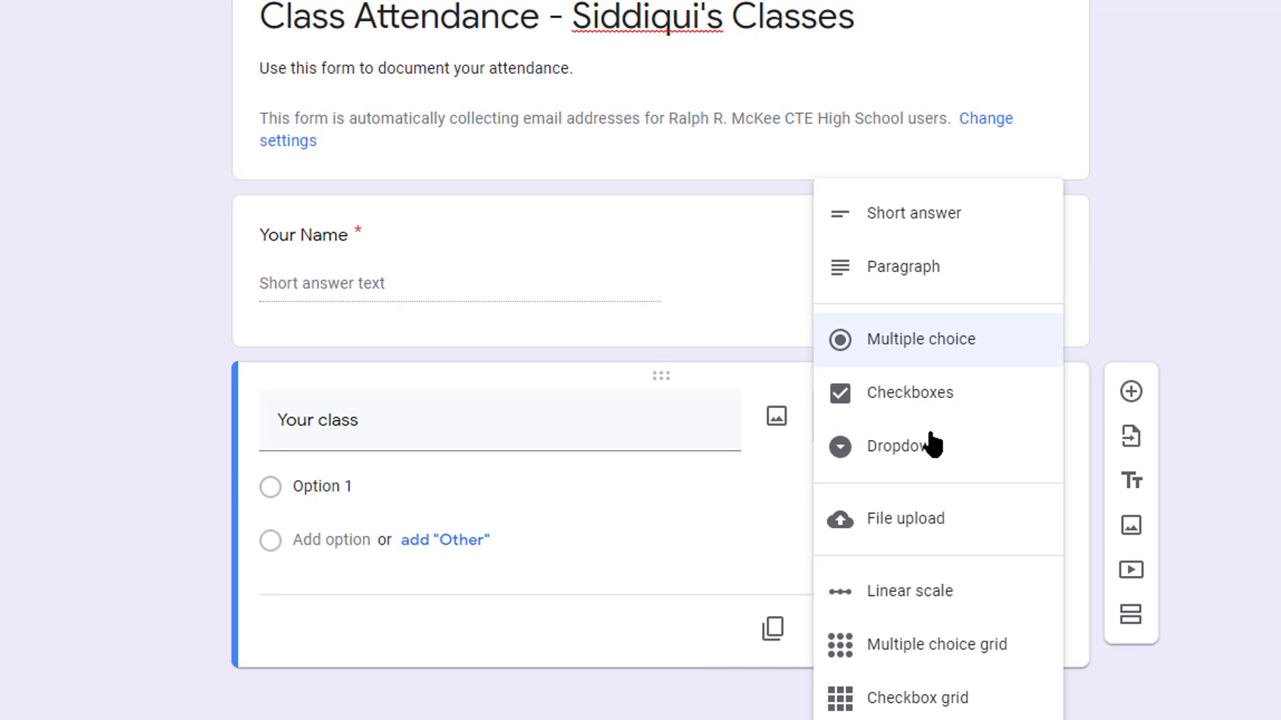
pyautogui.click(937, 451)
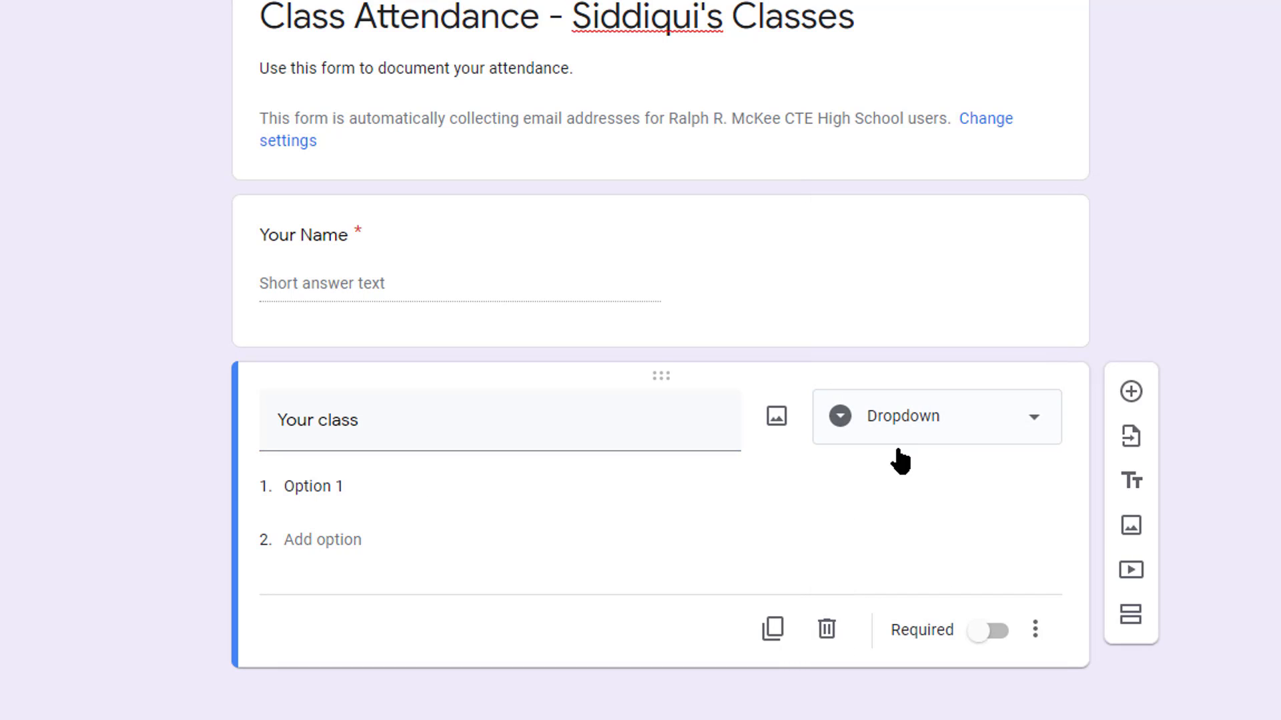
# Fill the dropdown with five period options, Period 1 - English to Period 5 - Social Studies, and make it required
pyautogui.click(306, 490)
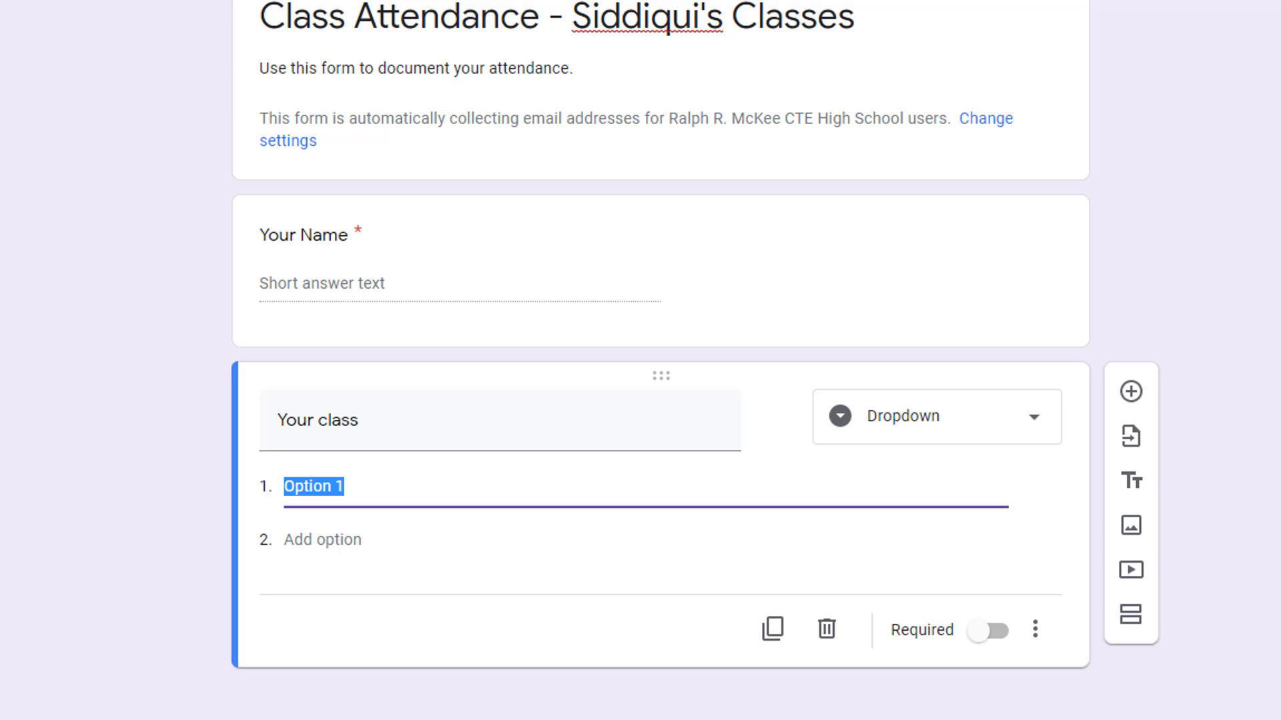
pyautogui.write('Period')
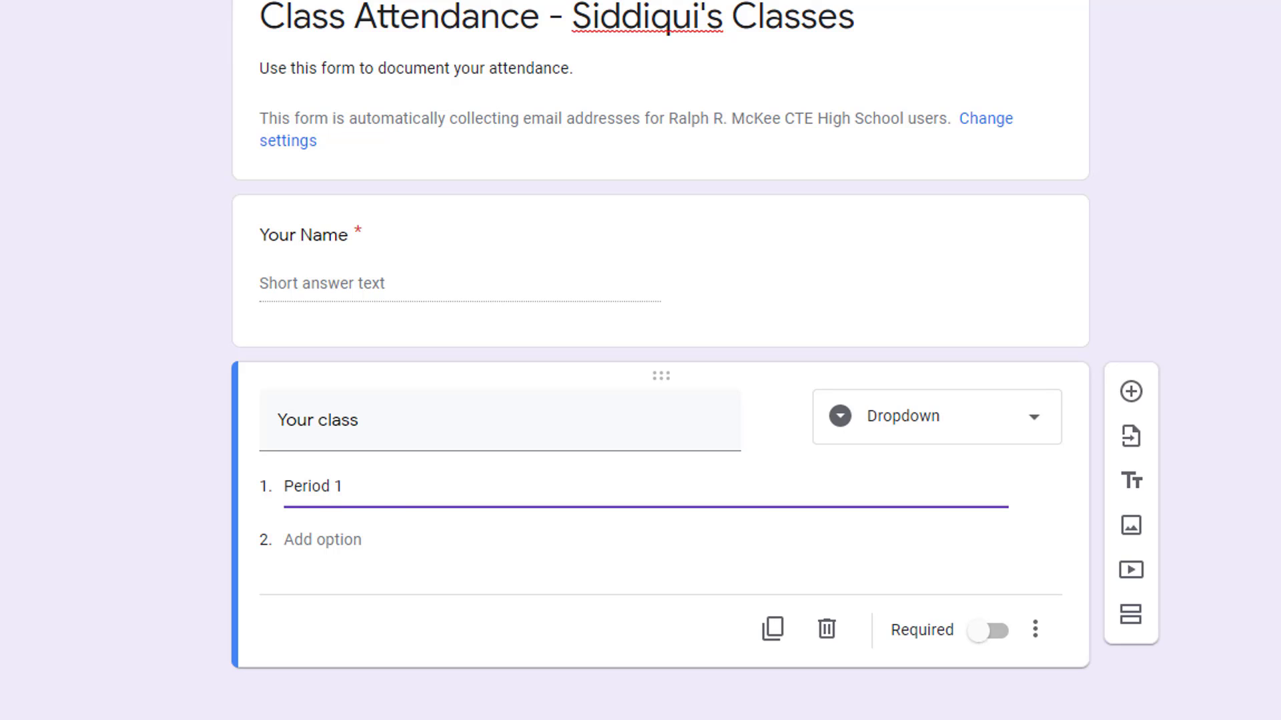
pyautogui.write(' 1 - English')
pyautogui.click(322, 540)
pyautogui.write('Period 2 - Literature')
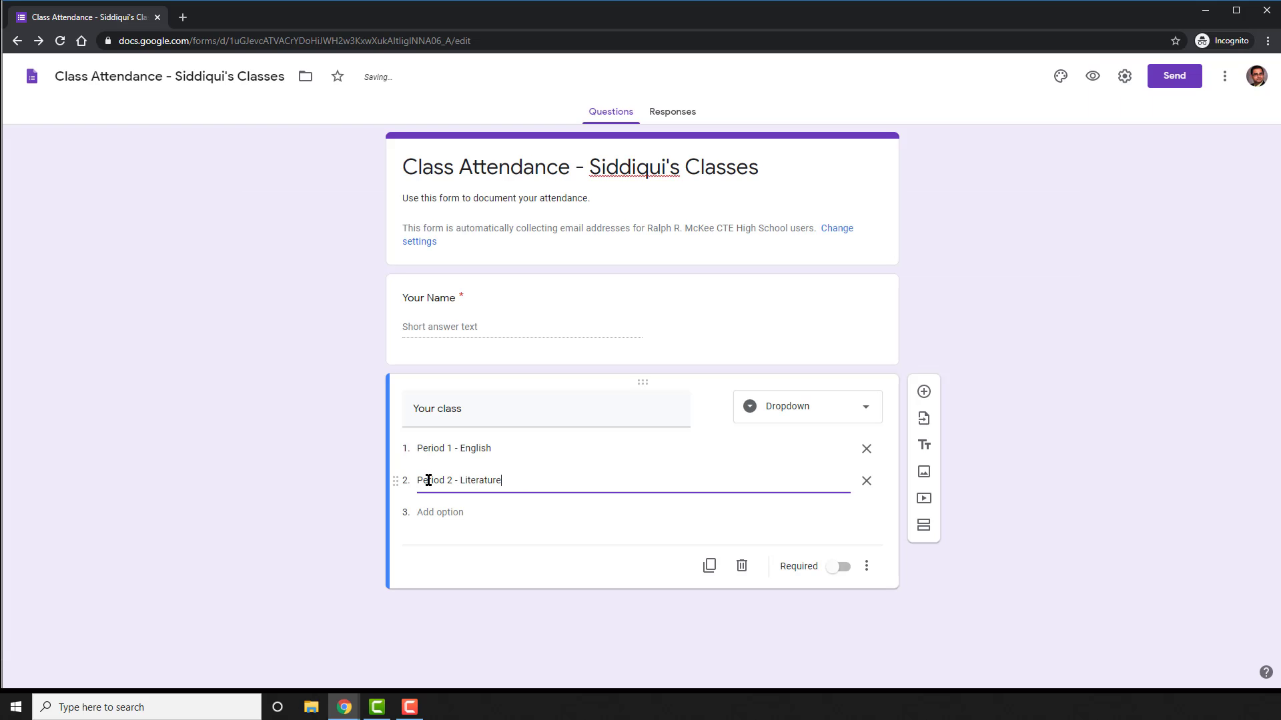
pyautogui.click(296, 591)
pyautogui.write('Period 3 - Shakespeare')
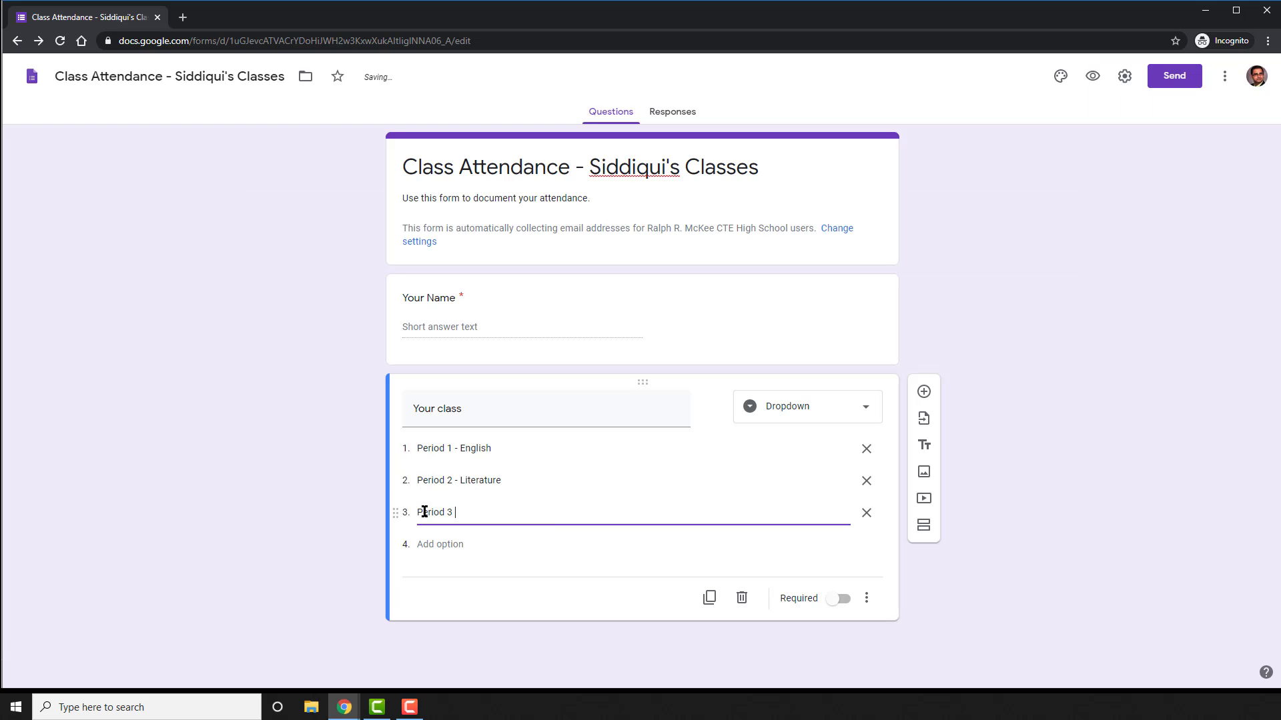
pyautogui.click(426, 543)
pyautogui.write('Period 3')
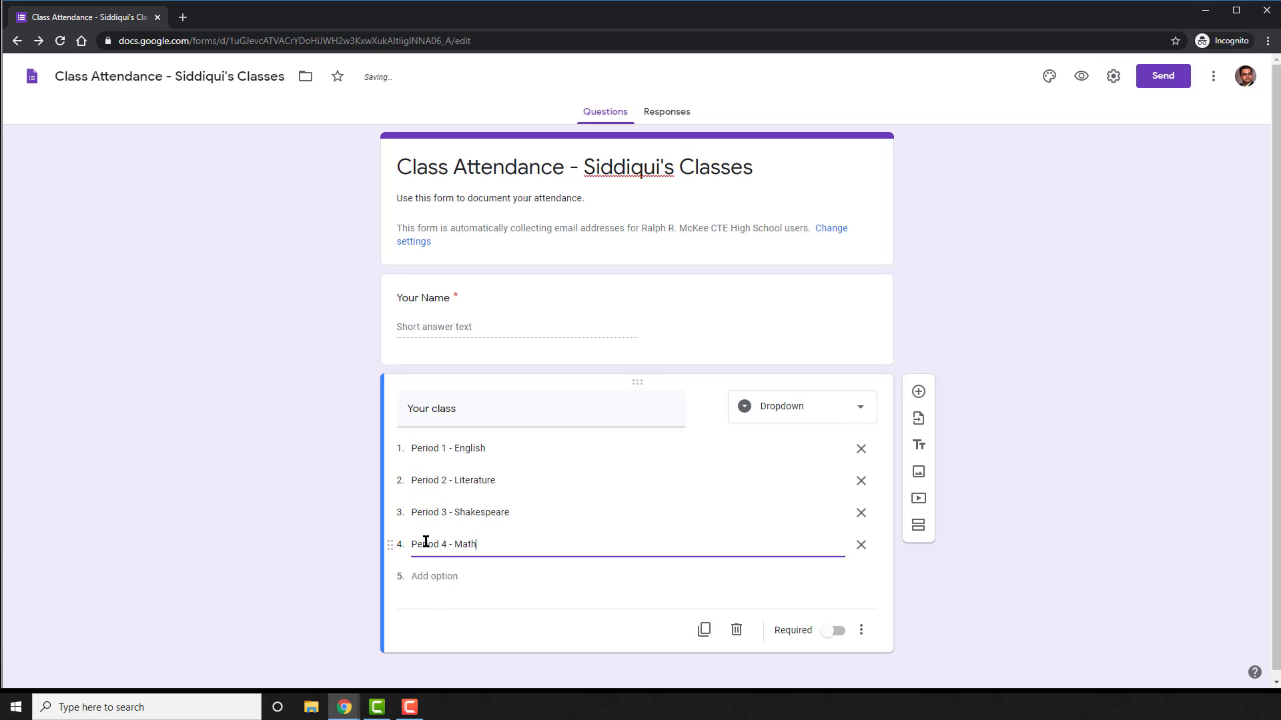
pyautogui.click(434, 576)
pyautogui.write('Period 5 - Social Studies')
pyautogui.click(319, 443)
pyautogui.scroll(-1, 319, 442)
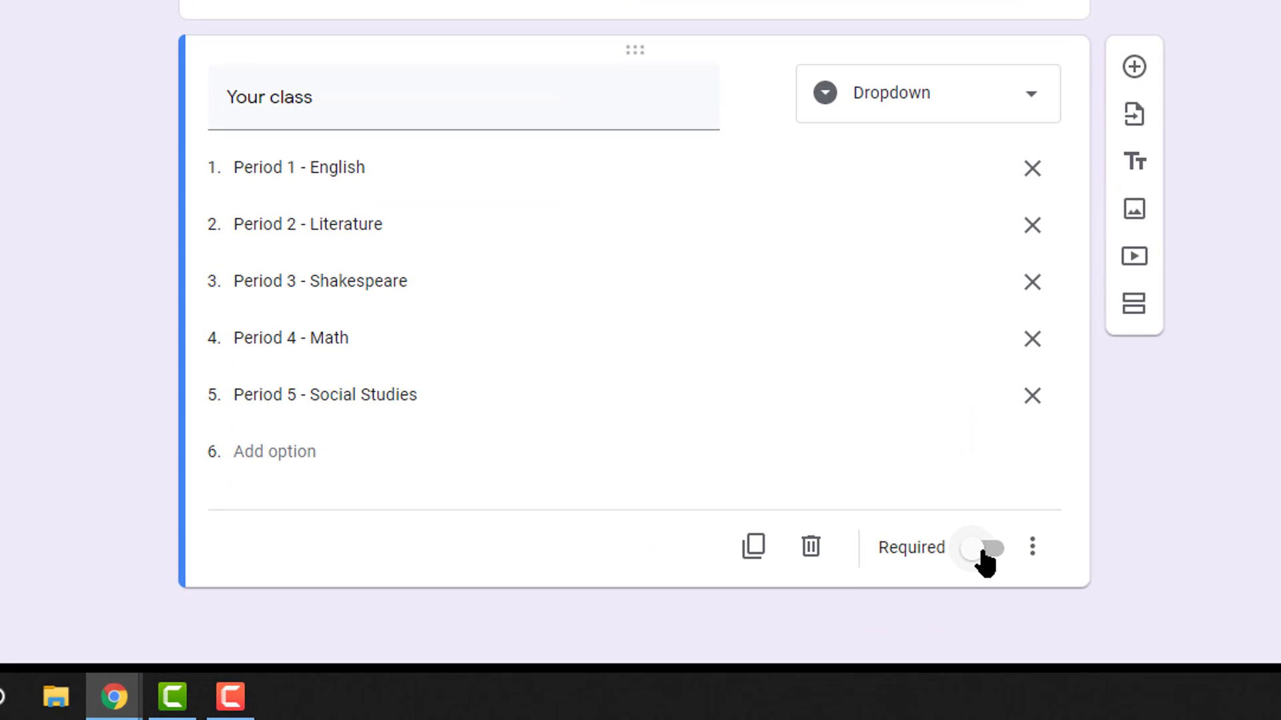
pyautogui.click(984, 554)
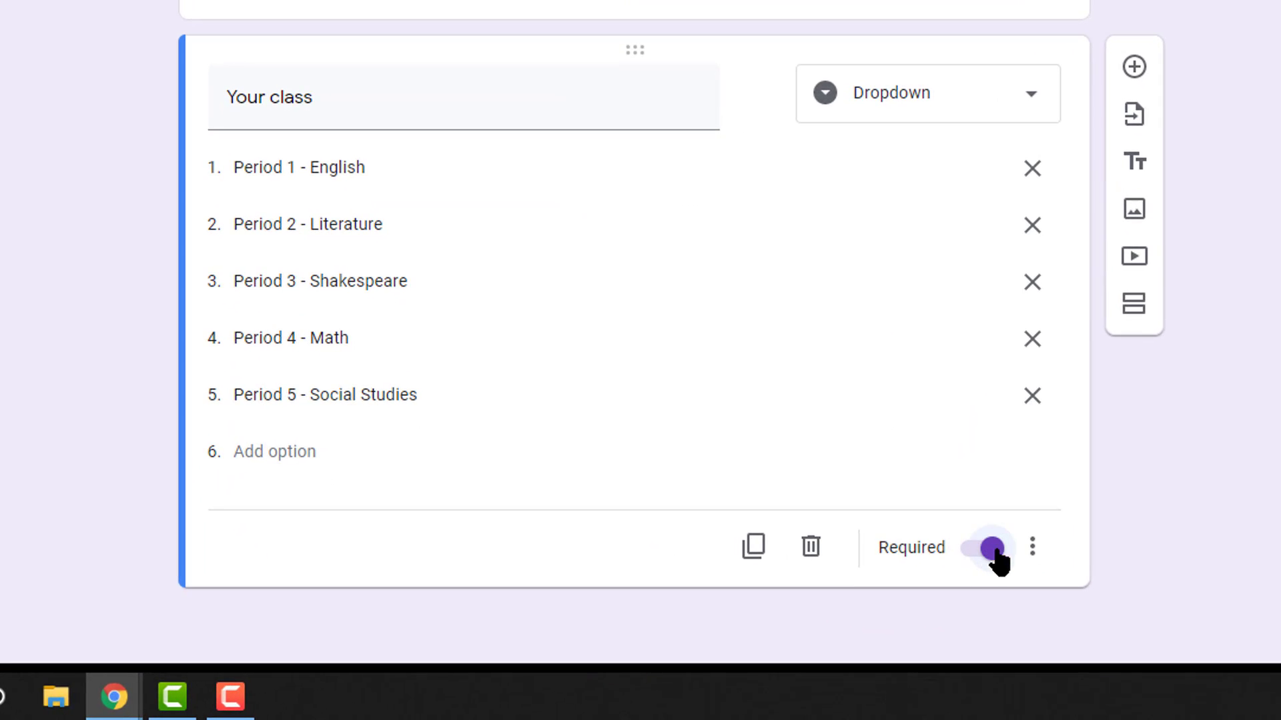
# Add a required Date question 'Date of attendance - what day are you attending class?'
pyautogui.click(1141, 67)
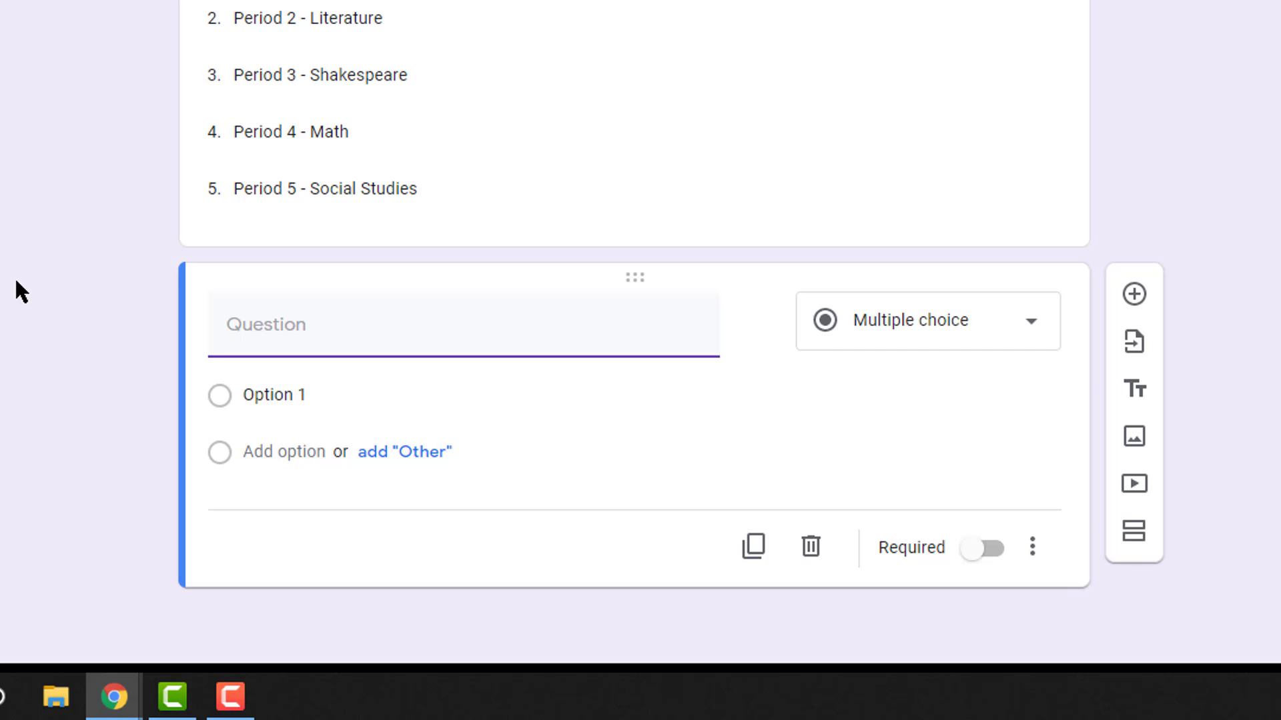
pyautogui.write('Date of atte')
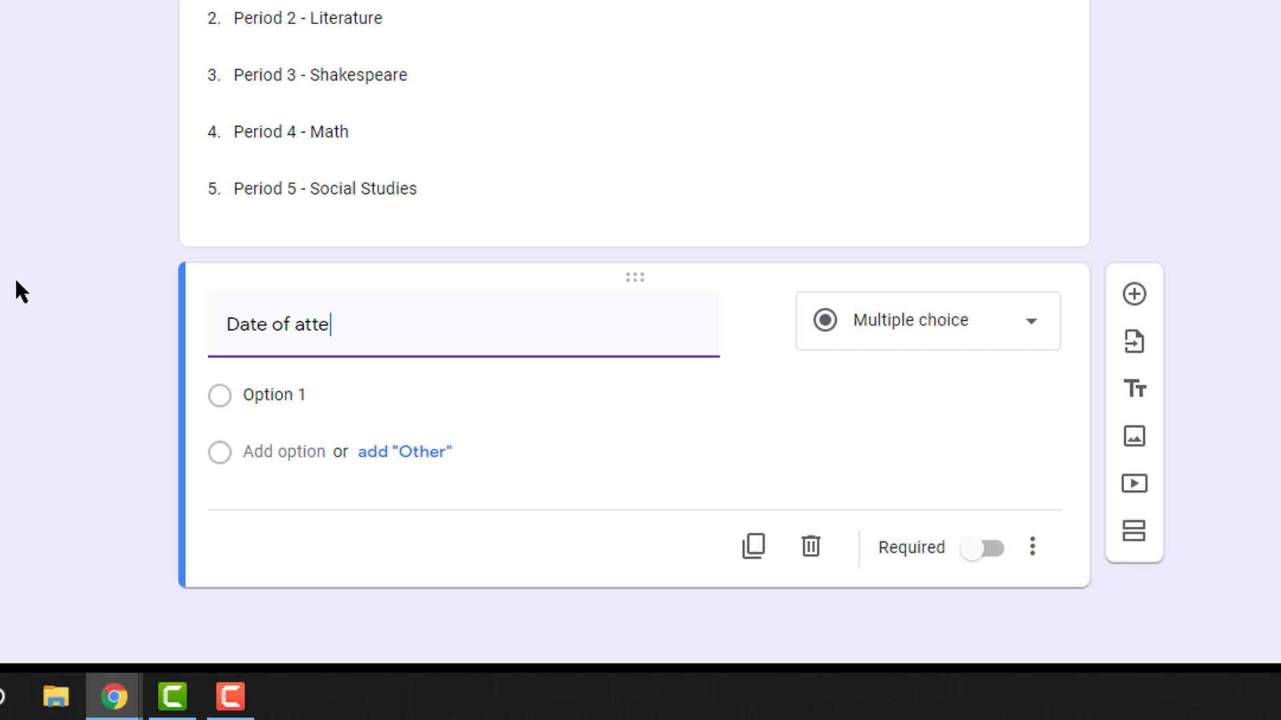
pyautogui.write('ndance - what day are you attending class?')
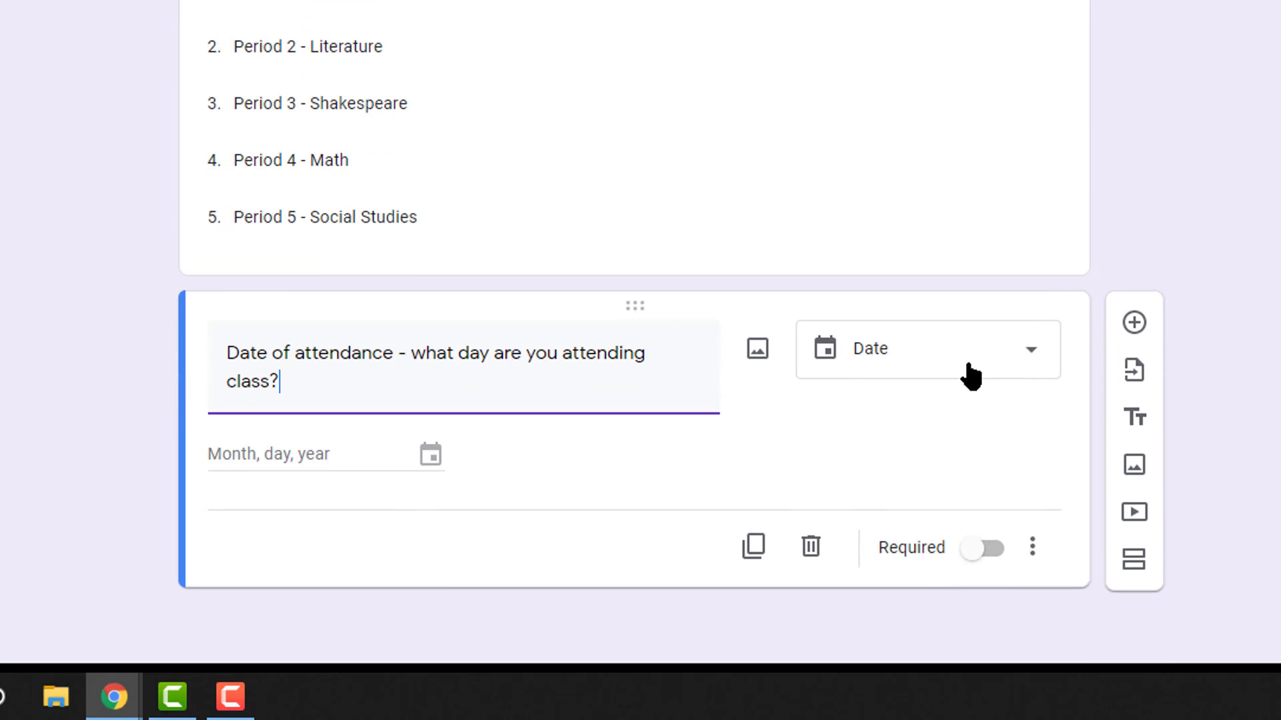
pyautogui.click(985, 365)
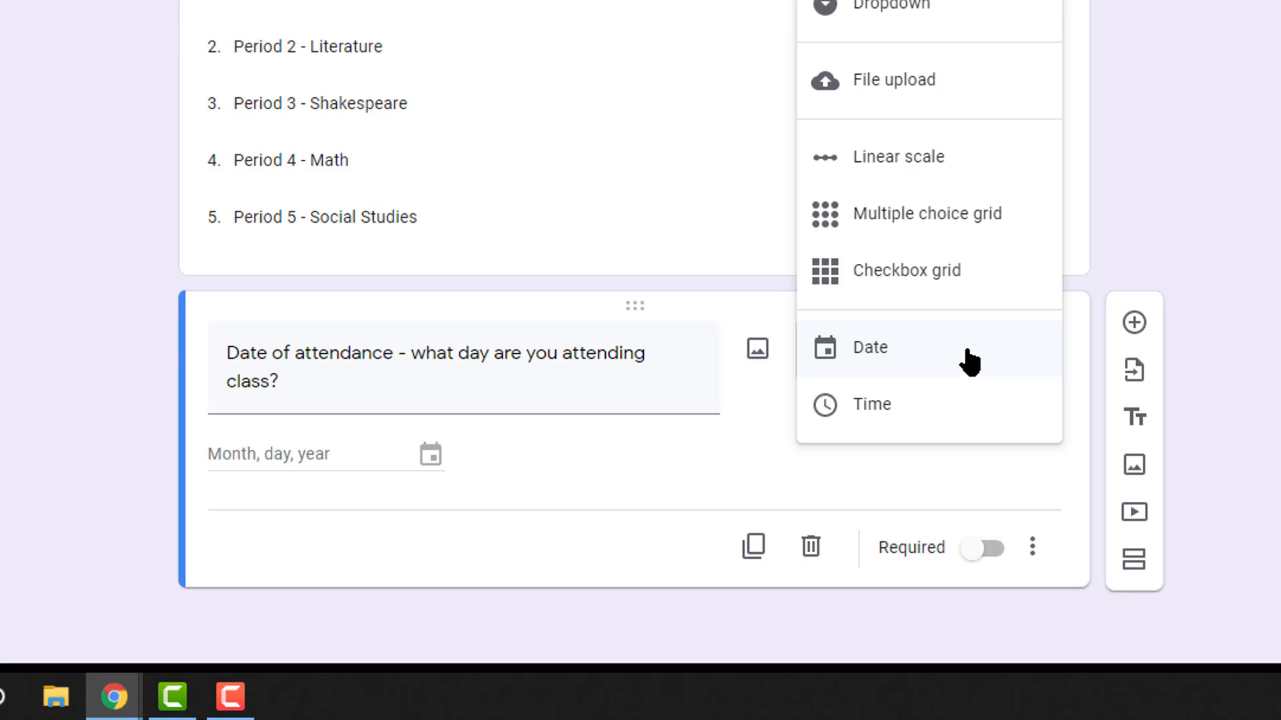
pyautogui.click(967, 361)
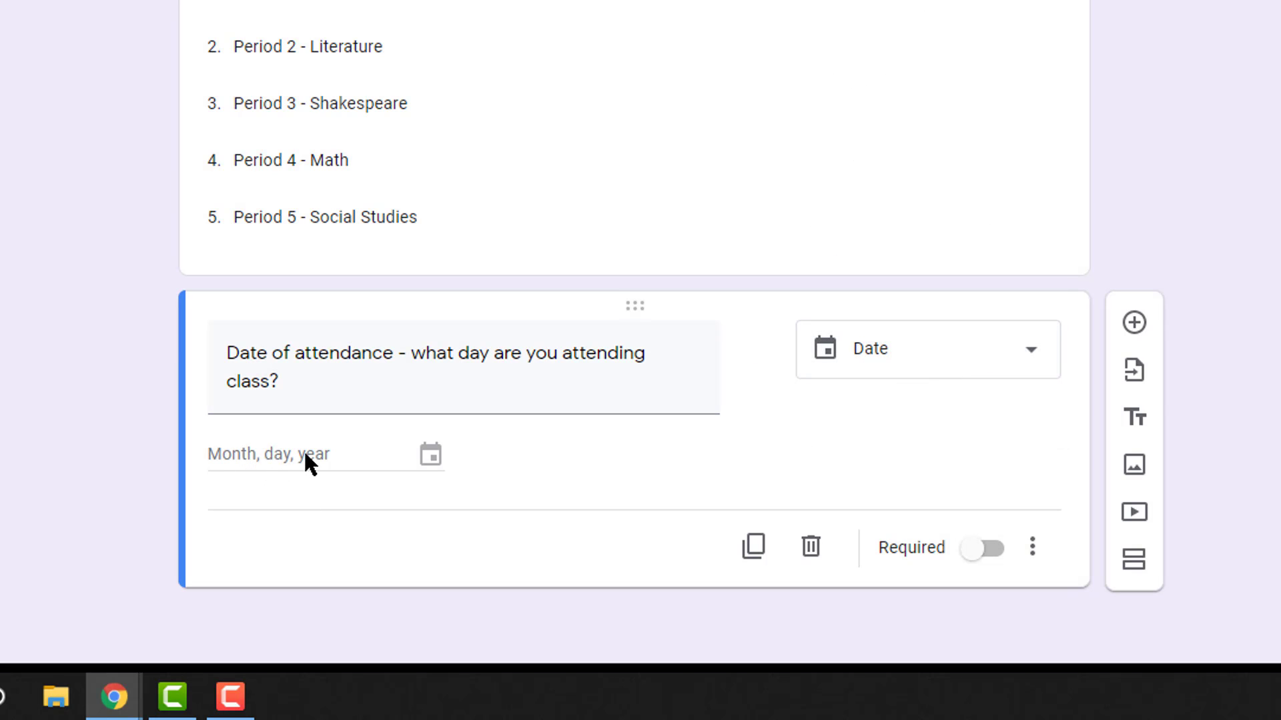
pyautogui.click(988, 556)
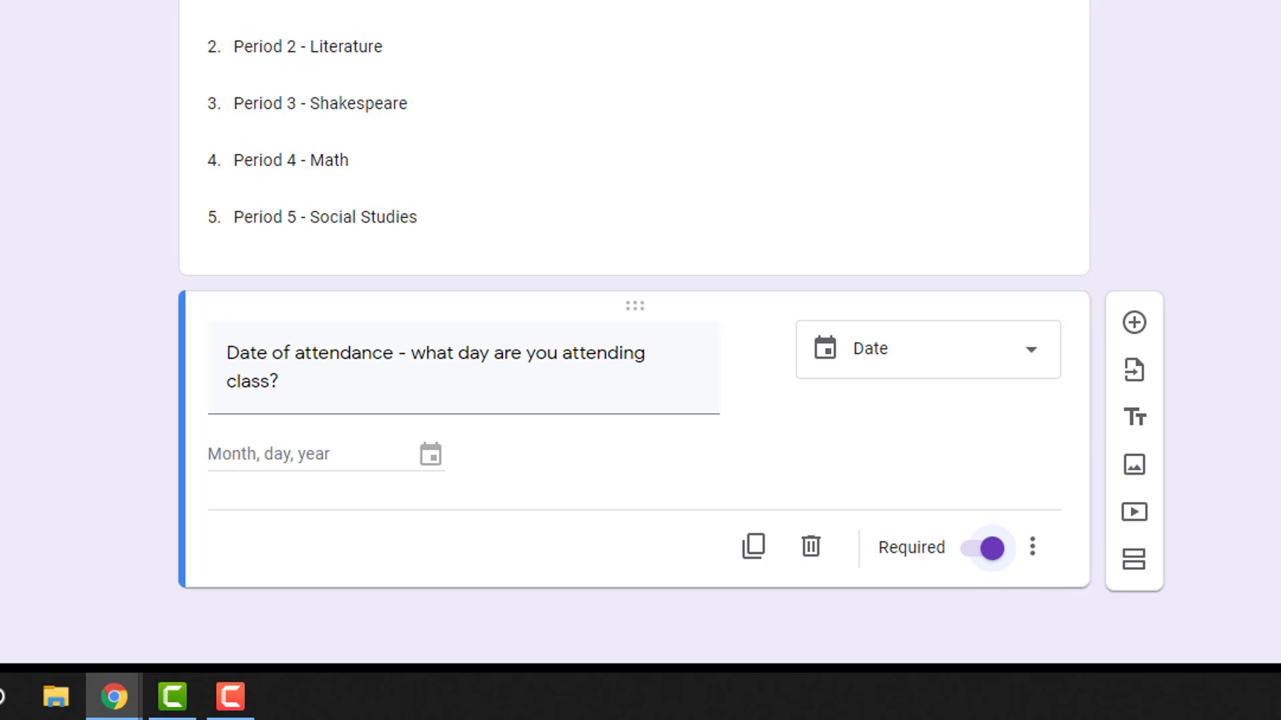
pyautogui.scroll(1, 1042, 515)
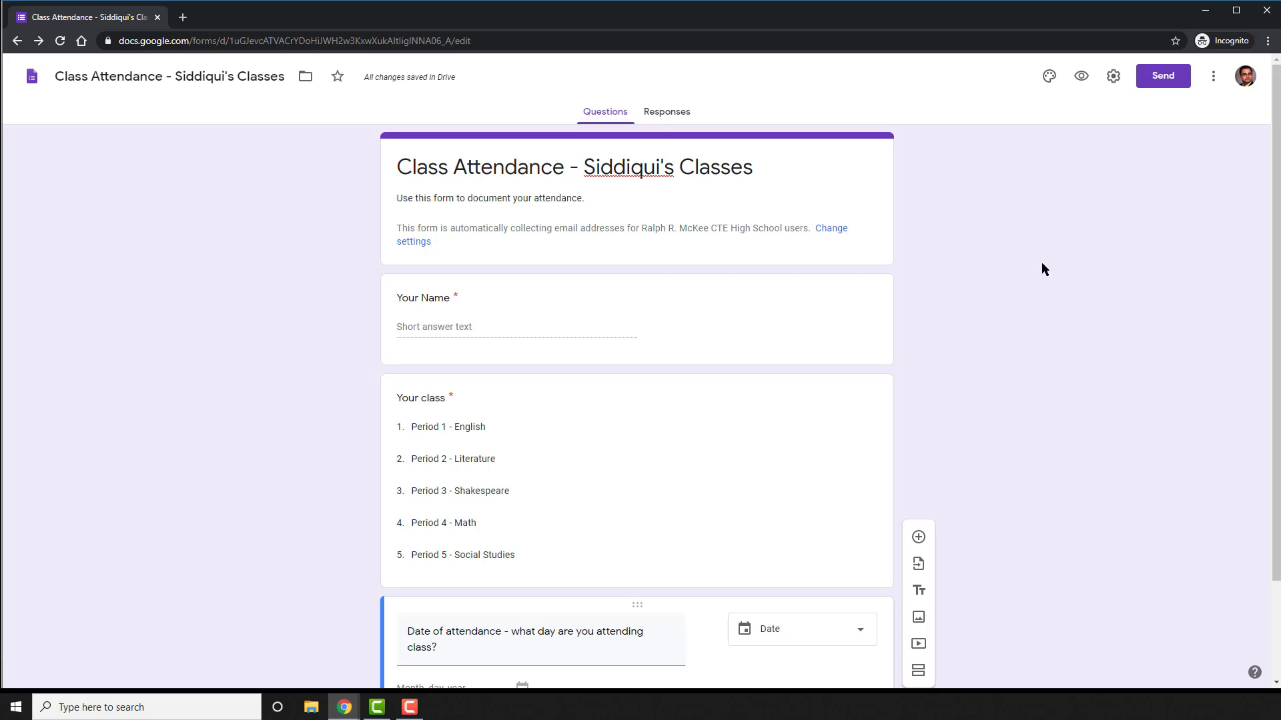
# Create a linked response spreadsheet whose name is prefixed with 'Class Attendance -'
pyautogui.click(654, 115)
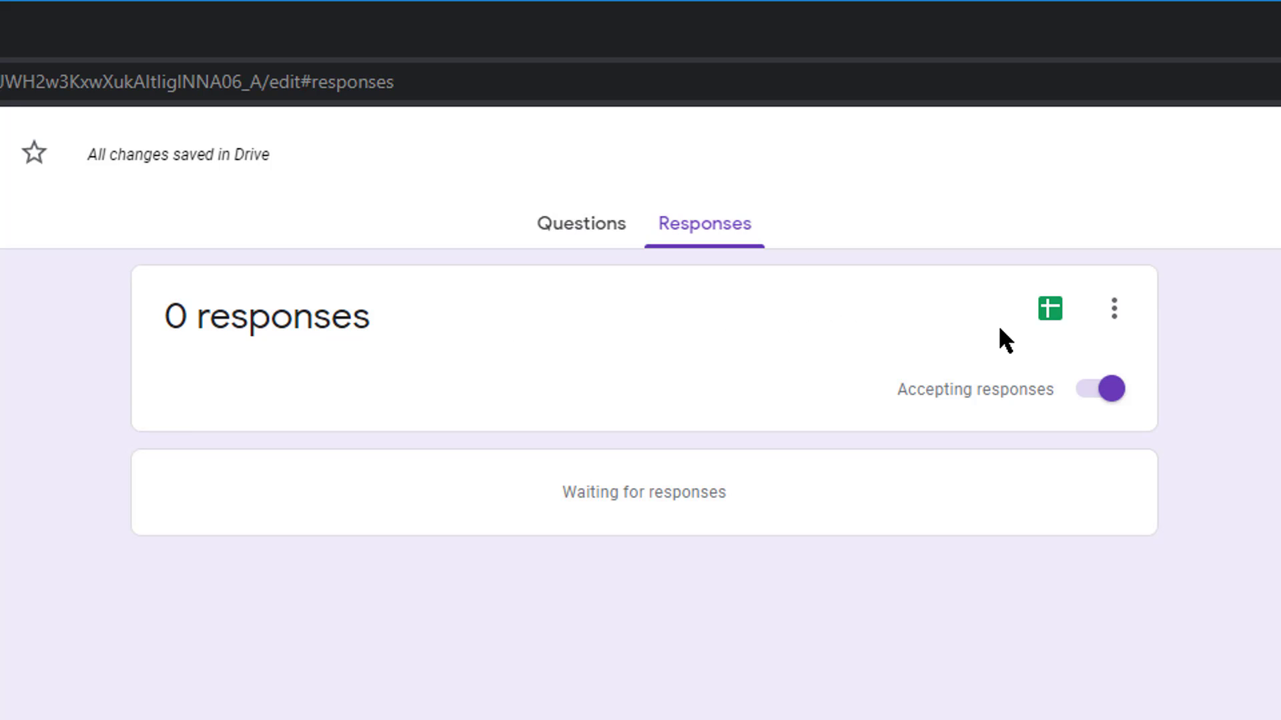
pyautogui.click(1047, 318)
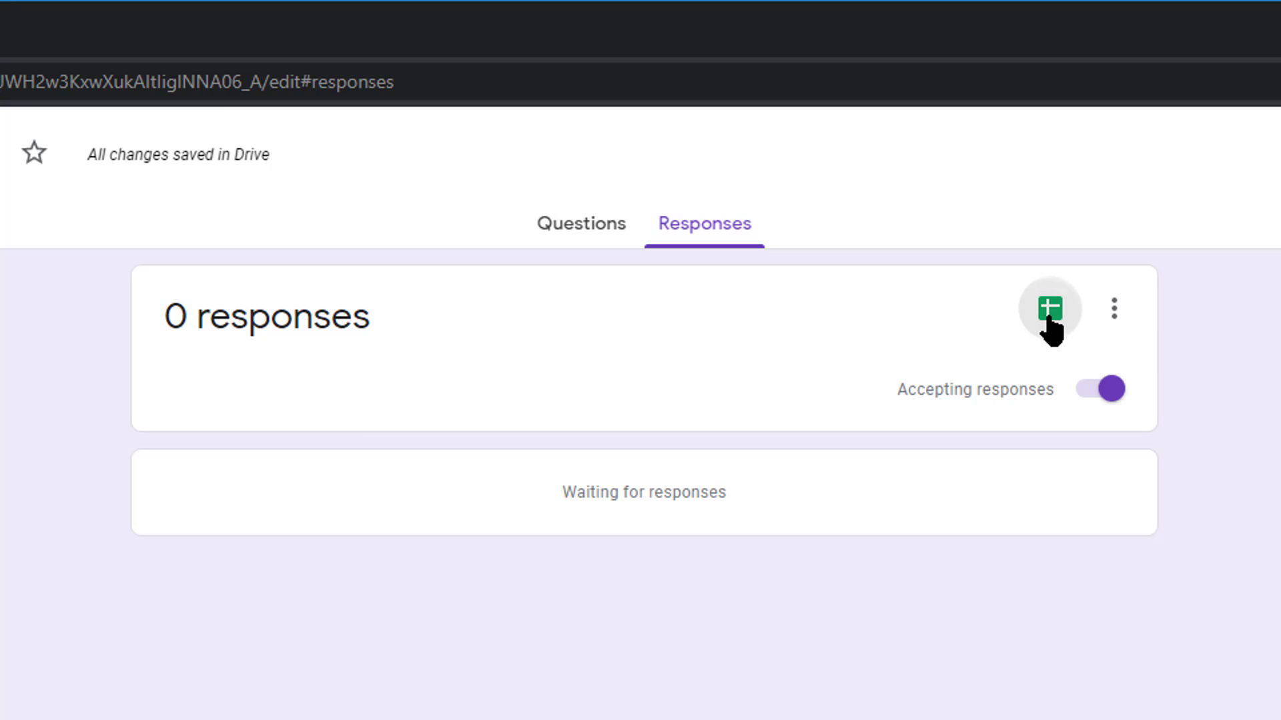
pyautogui.click(807, 297)
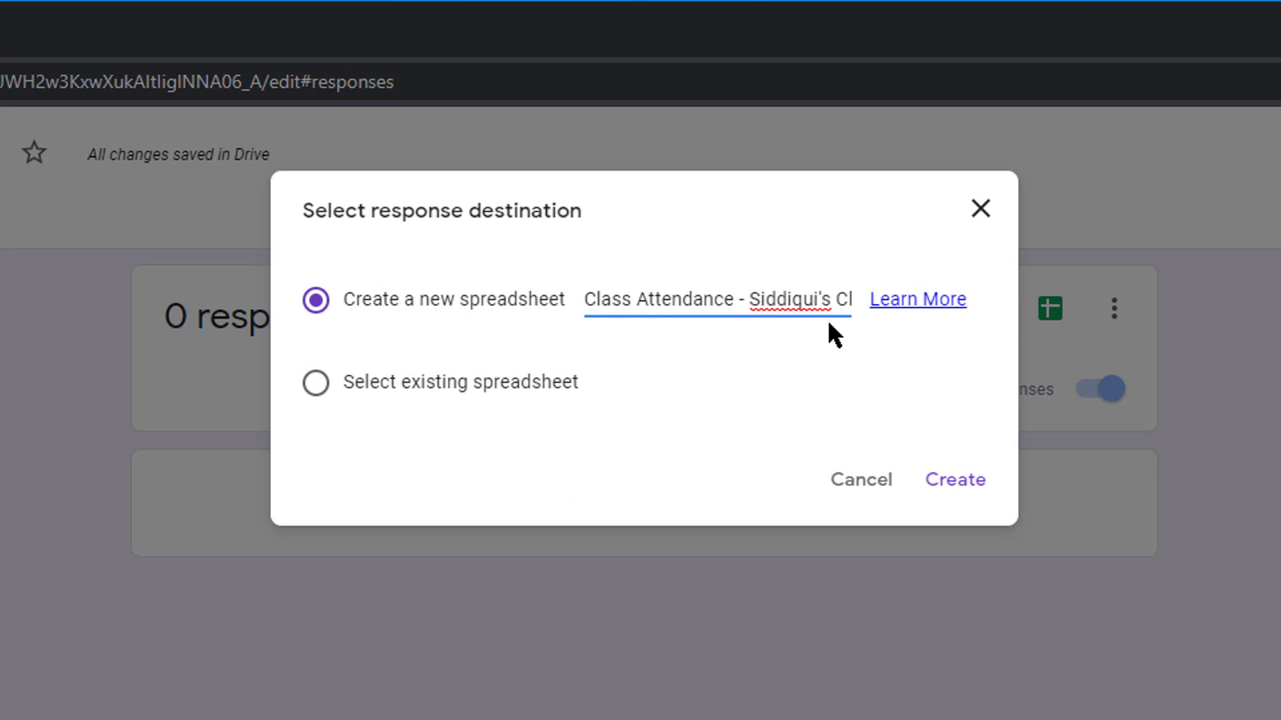
pyautogui.press('Right')
pyautogui.press('Right')
pyautogui.press('Right')
pyautogui.press('Right')
pyautogui.press('Right')
pyautogui.press('Right')
pyautogui.press('Right')
pyautogui.press('Right')
pyautogui.press('Right')
pyautogui.press('Right')
pyautogui.press('Right')
pyautogui.press('Right')
pyautogui.press('Right')
pyautogui.press('Right')
pyautogui.press('Right')
pyautogui.press('Right')
pyautogui.press('Right')
pyautogui.press('Right')
pyautogui.press('Right')
pyautogui.press('Right')
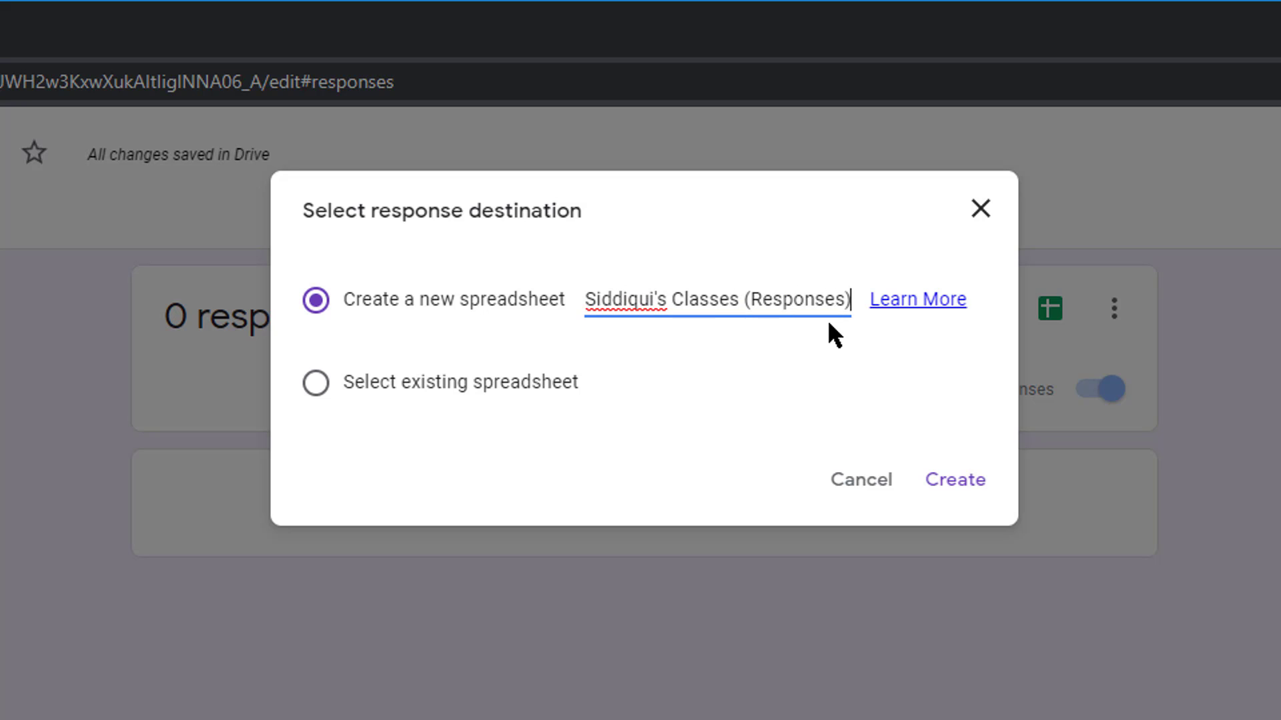
pyautogui.press('Left')
pyautogui.press('Left')
pyautogui.press('Left')
pyautogui.press('Left')
pyautogui.press('Left')
pyautogui.press('Left')
pyautogui.press('Left')
pyautogui.press('Left')
pyautogui.press('Left')
pyautogui.press('Left')
pyautogui.press('Left')
pyautogui.press('Left')
pyautogui.press('Left')
pyautogui.press('Left')
pyautogui.press('Left')
pyautogui.press('Left')
pyautogui.press('Left')
pyautogui.press('Left')
pyautogui.press('Left')
pyautogui.press('Left')
pyautogui.write('Class Attendance -')
pyautogui.press('Home')
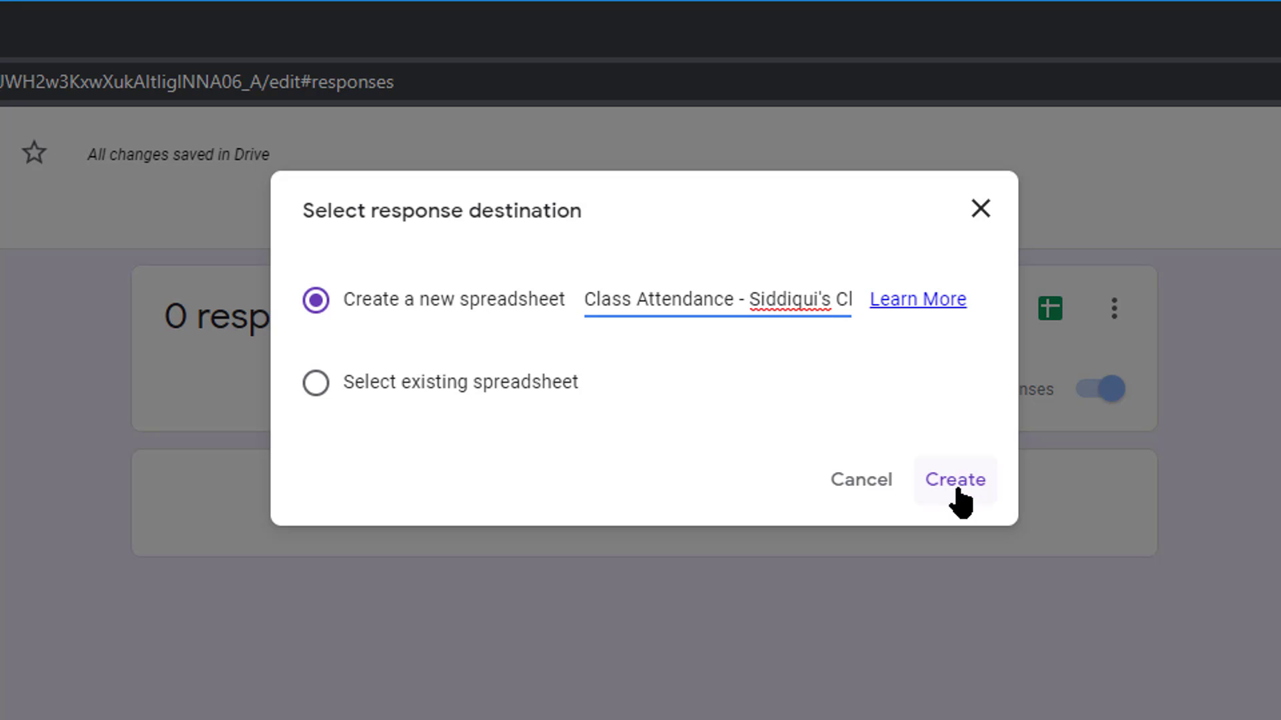
pyautogui.click(958, 486)
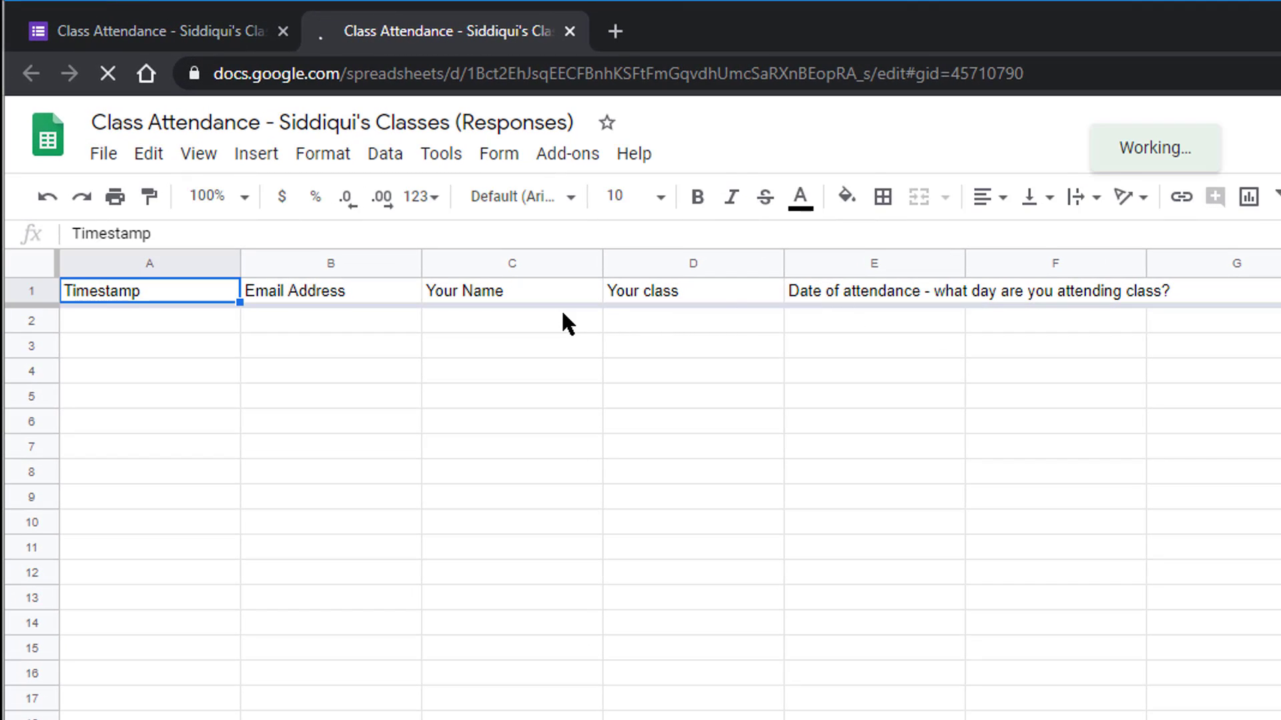
pyautogui.click(205, 41)
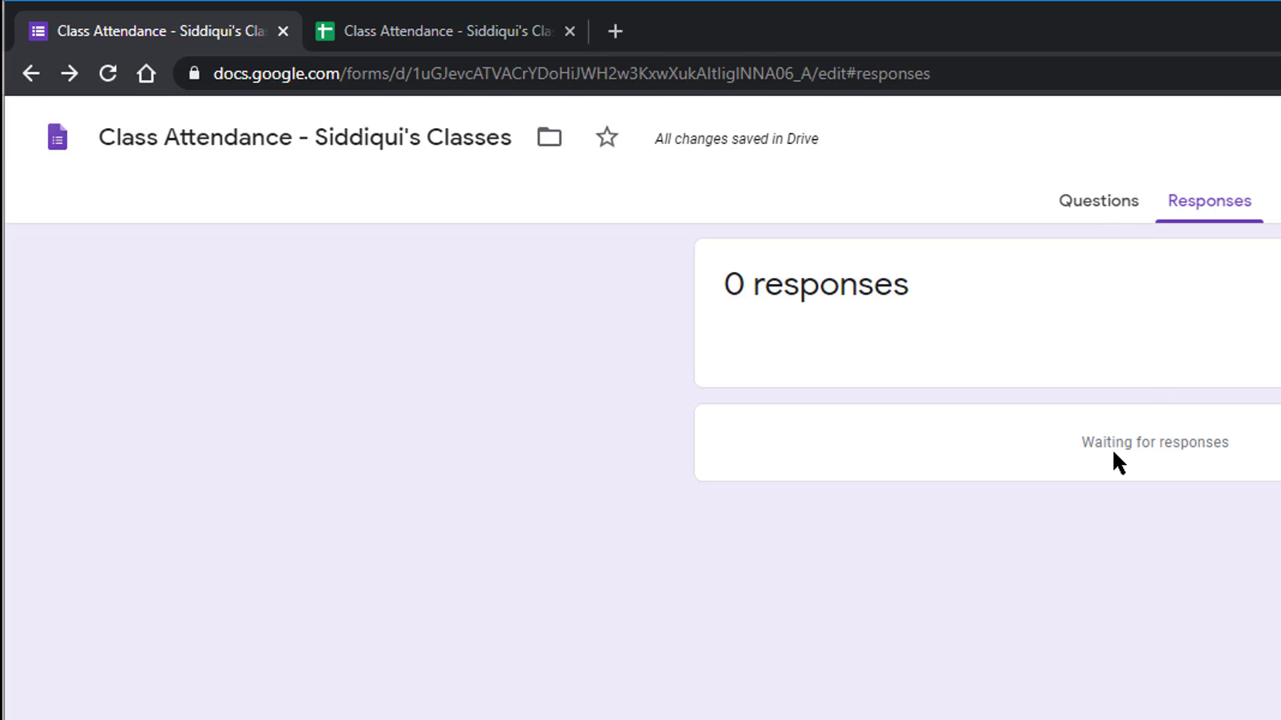
# Copy the shortened forms.gle link from Send, then start a new tab toward Classroom ('cla')
pyautogui.click(1088, 212)
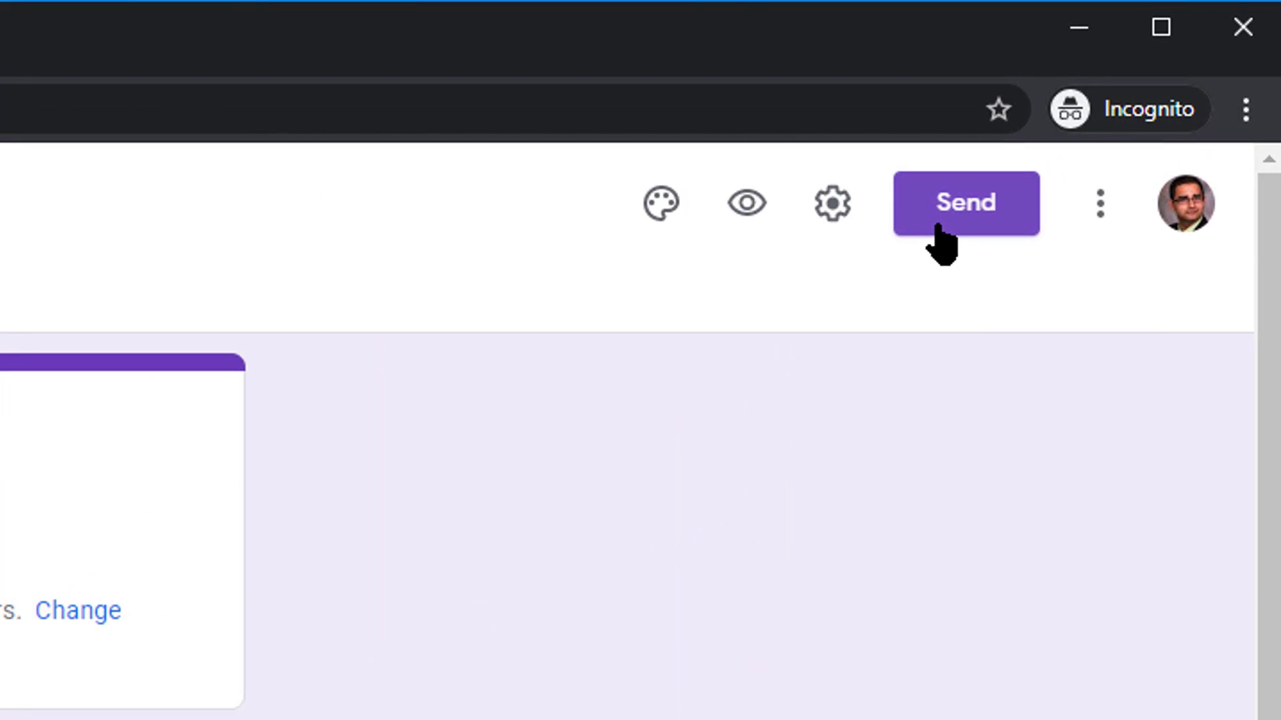
pyautogui.click(1152, 85)
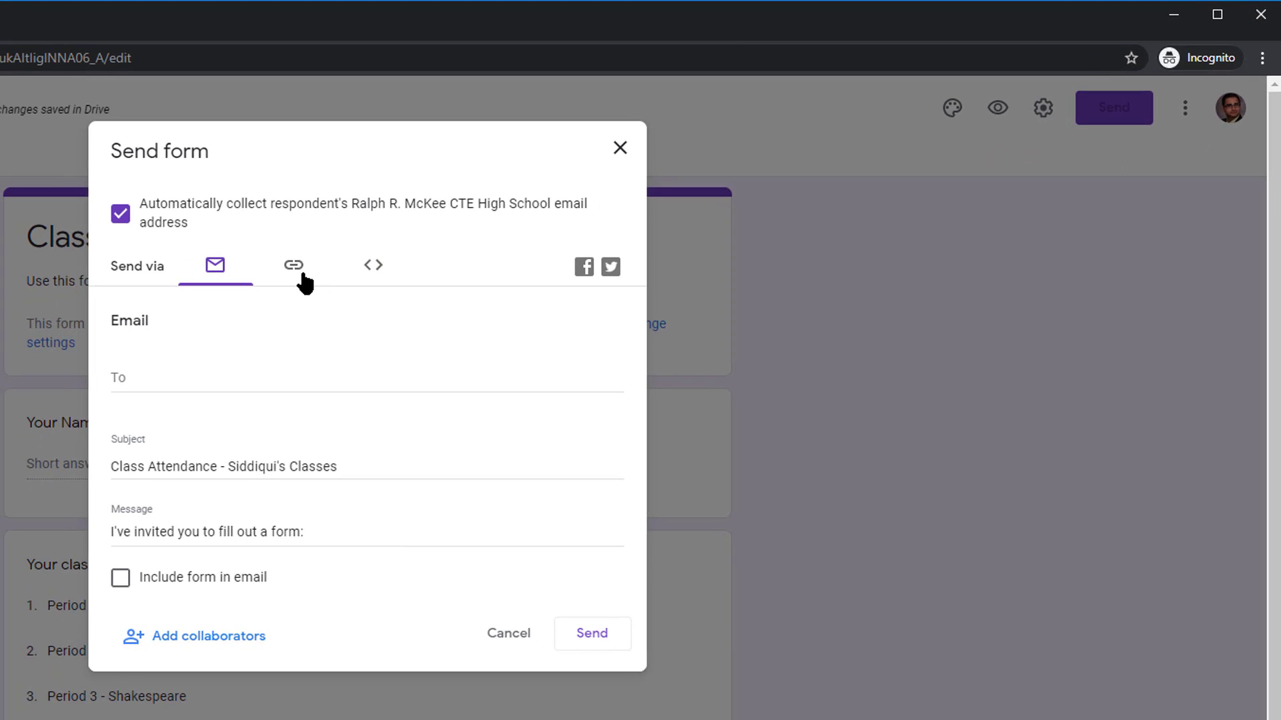
pyautogui.click(301, 274)
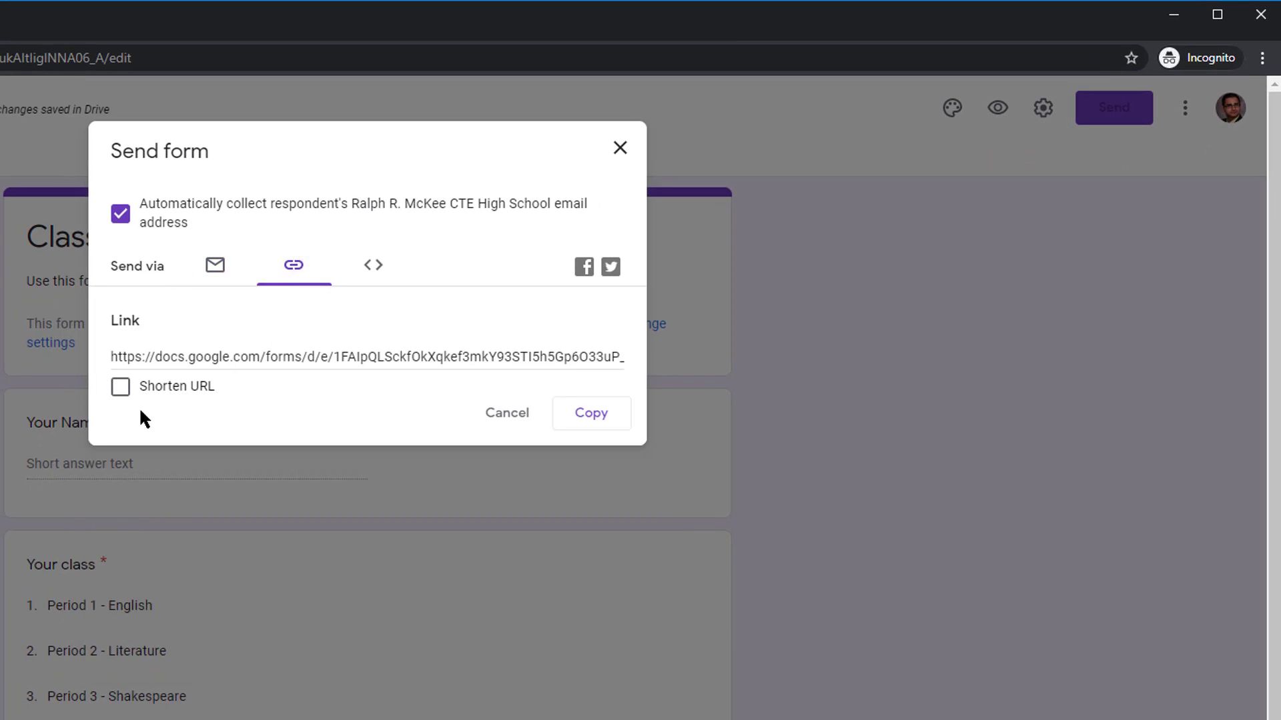
pyautogui.click(118, 390)
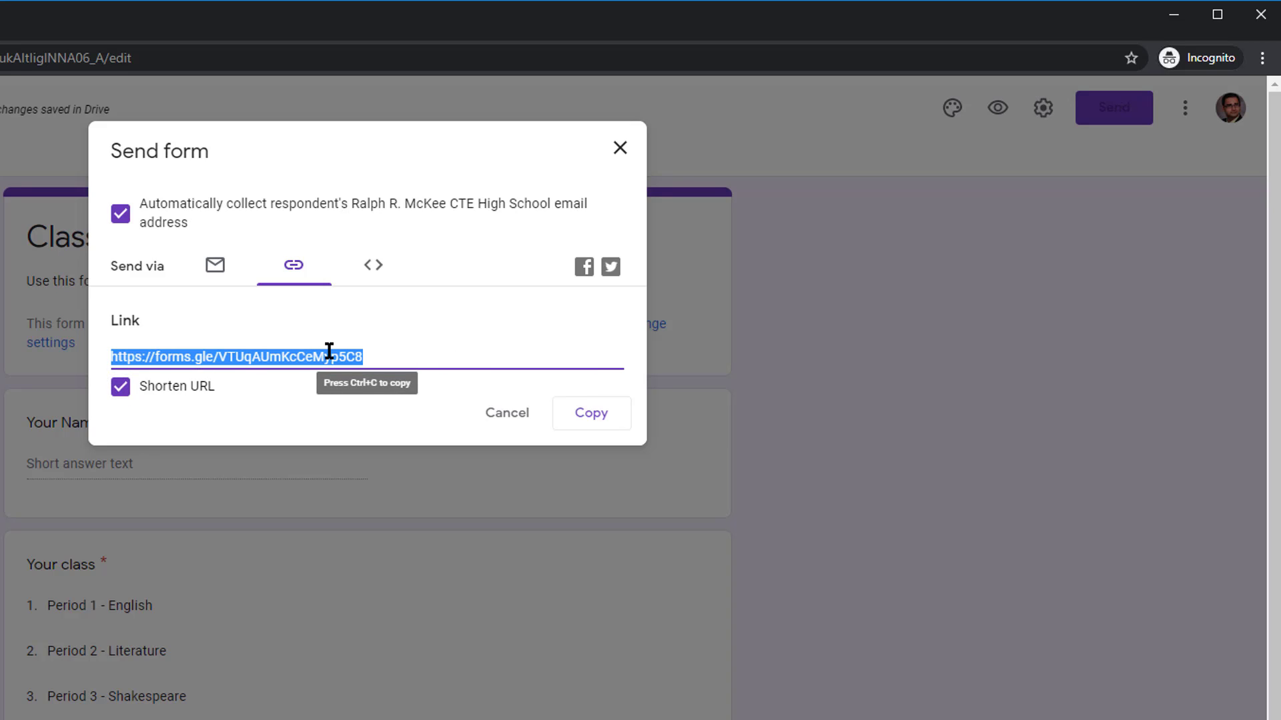
pyautogui.click(587, 413)
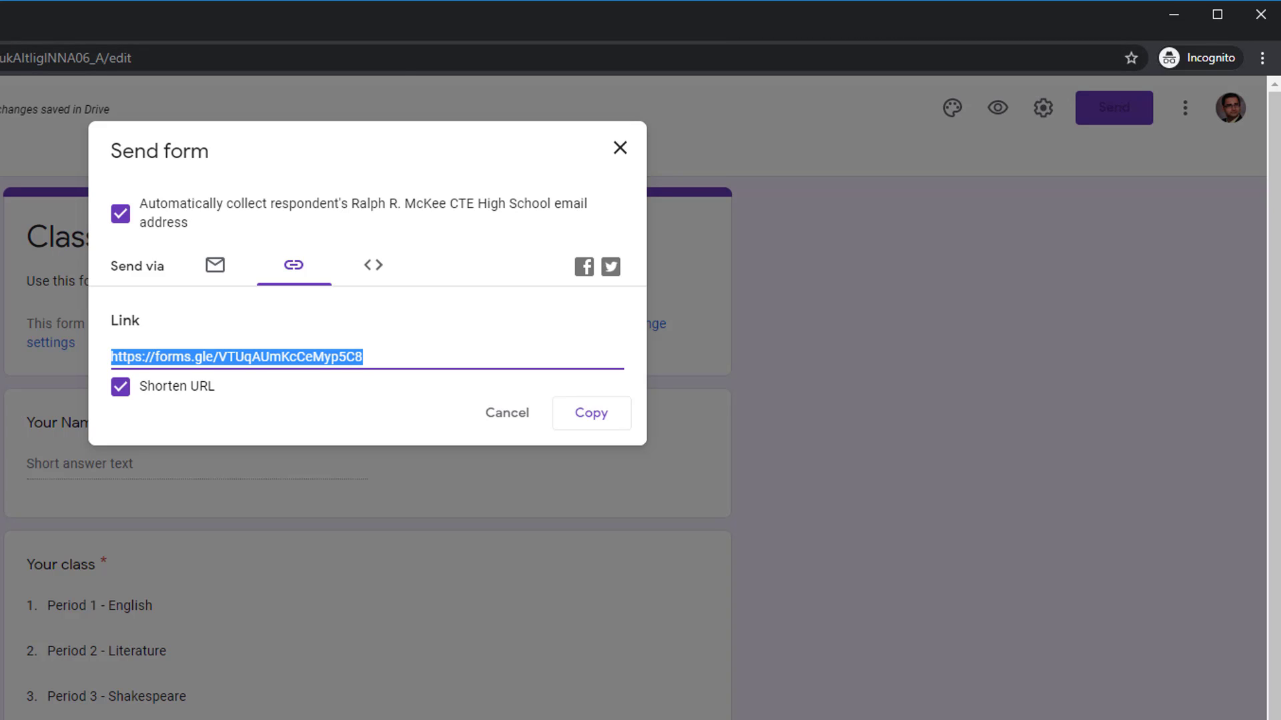
pyautogui.hotkey('ctrl', 't')
pyautogui.write('classroom.google.com/h')
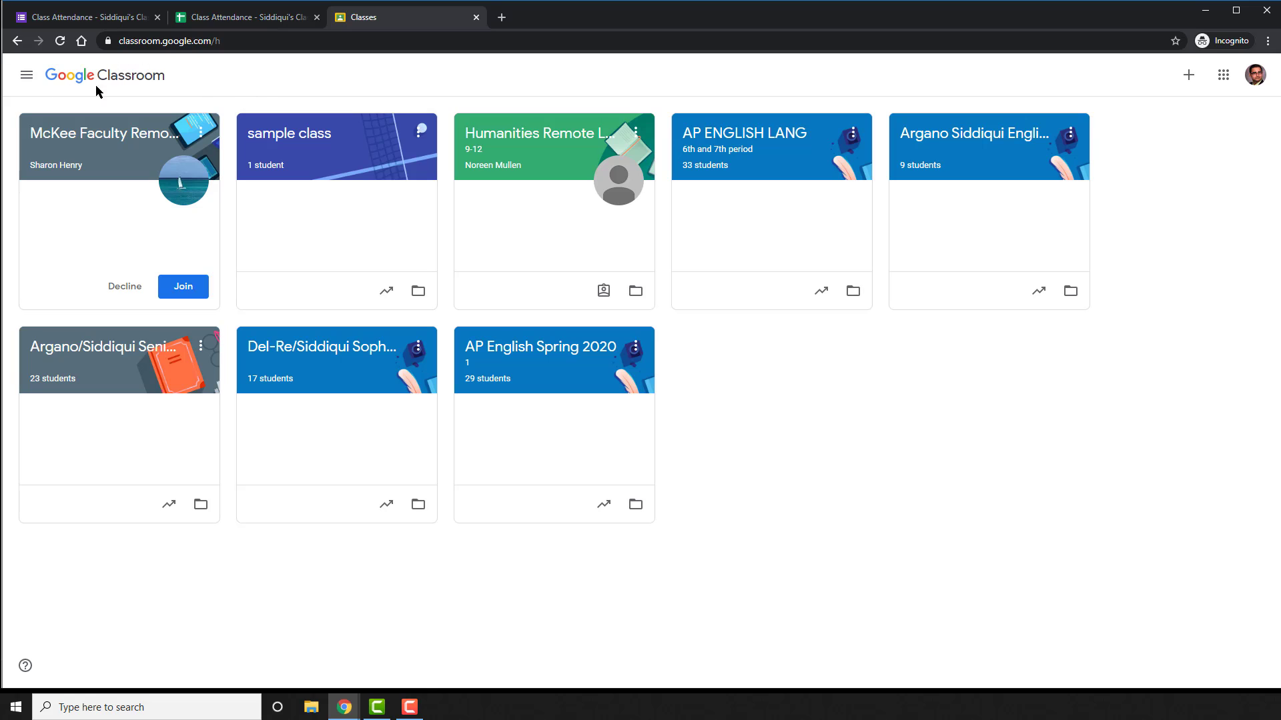
# Post an 'Attendance Form' material saying 'Fill out this form every day before leaving class.' plus the link
pyautogui.click(320, 133)
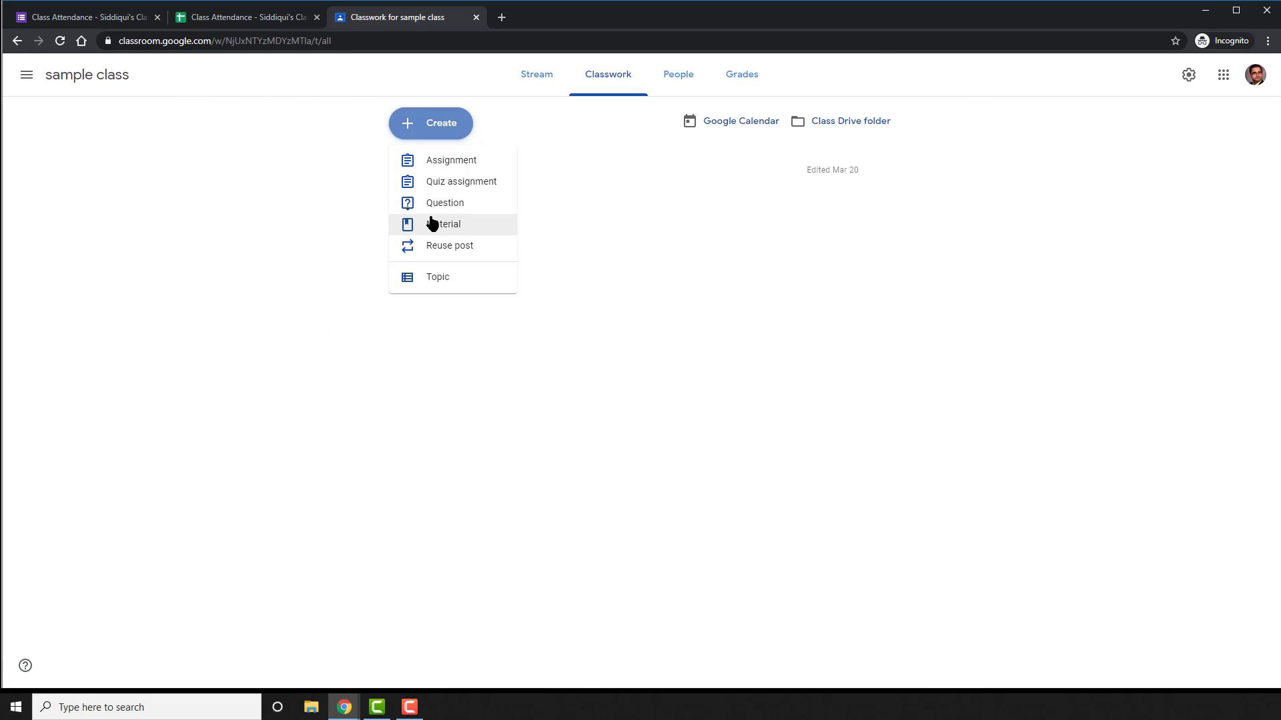
pyautogui.click(432, 224)
pyautogui.write('Attendance')
pyautogui.write(' Form')
pyautogui.click(423, 343)
pyautogui.write('Fill out this form every day before leaving class.')
pyautogui.press('Return')
pyautogui.press('Return')
pyautogui.hotkey('ctrl', 'v')
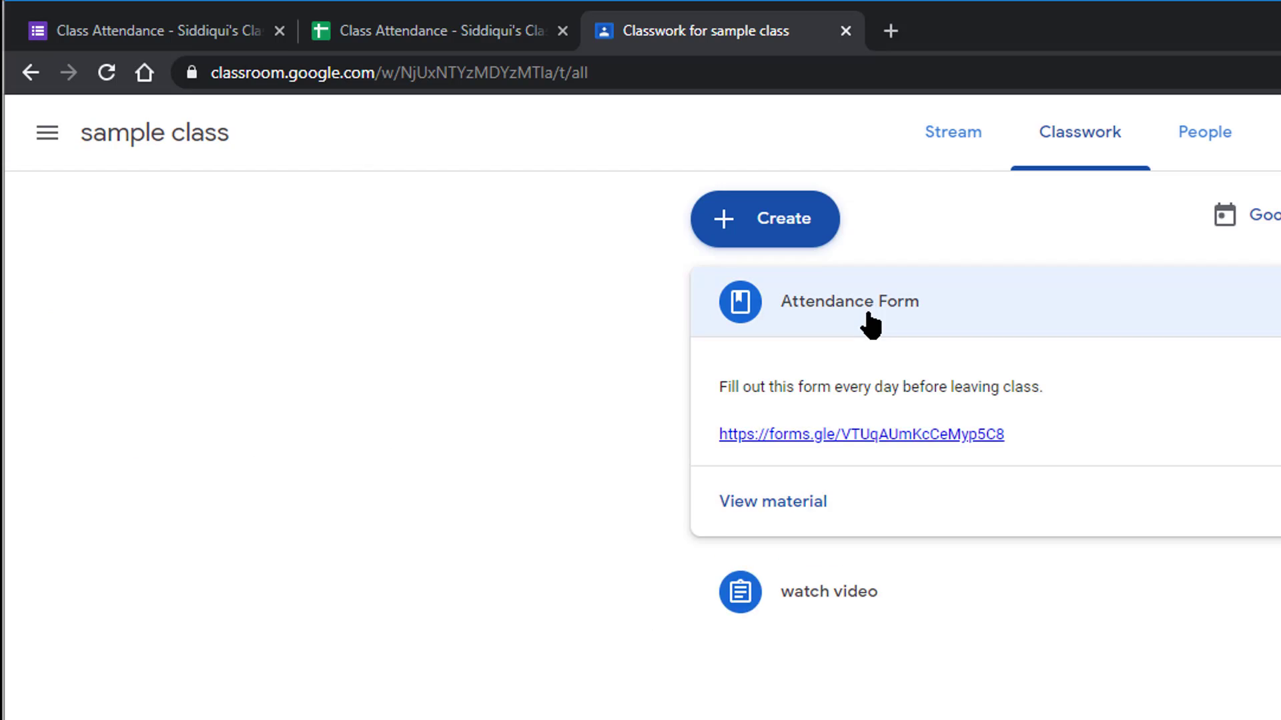
pyautogui.click(440, 30)
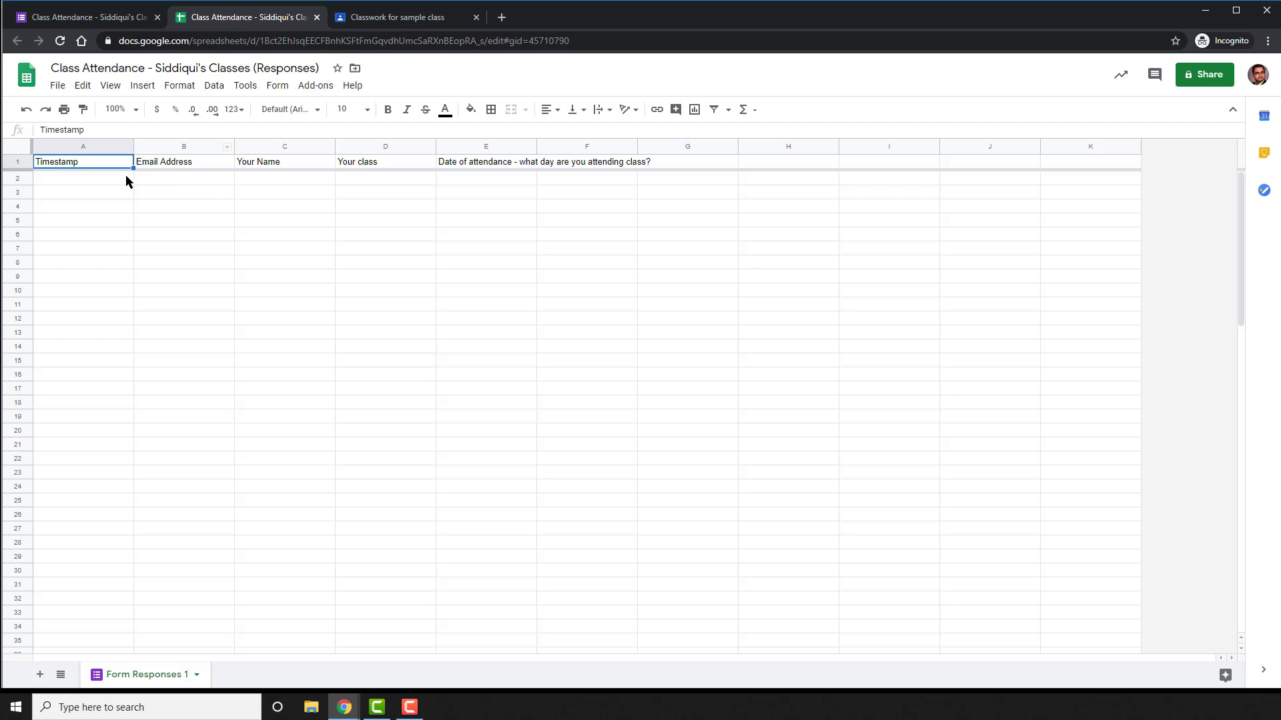
# Close the form's Send dialog and expand the posted Attendance Form material in classwork
pyautogui.click(87, 17)
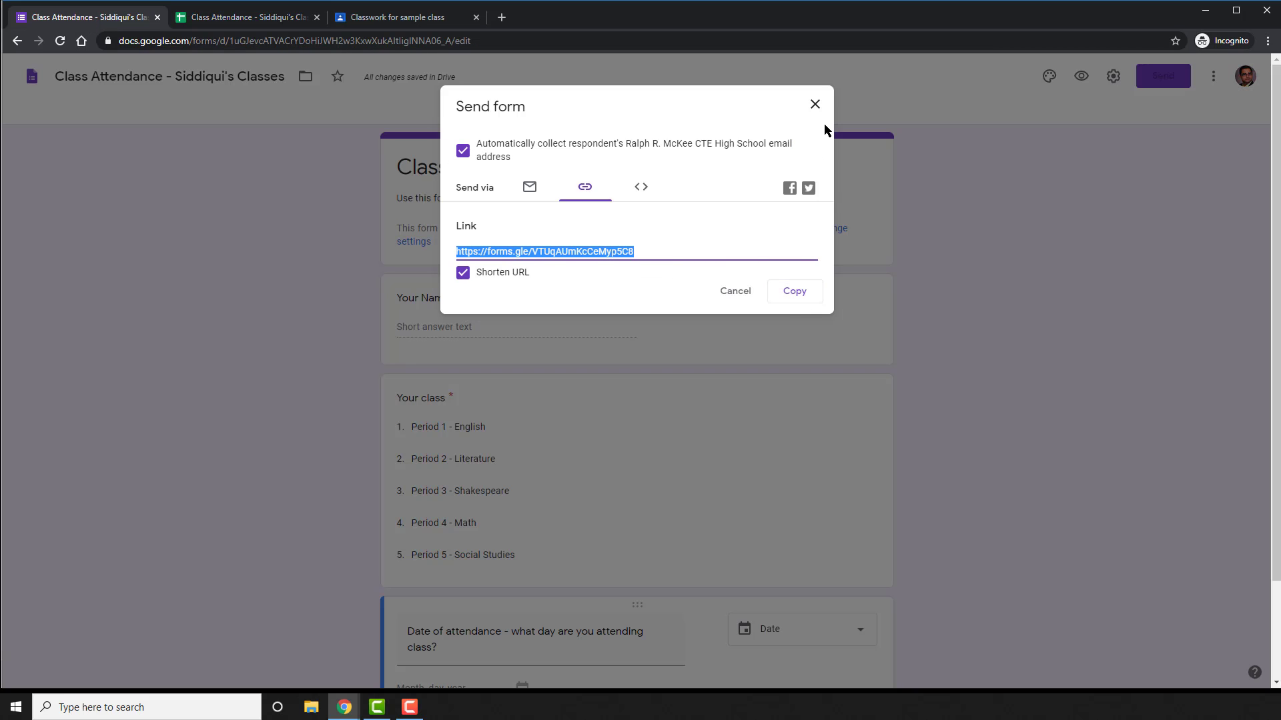
pyautogui.click(815, 106)
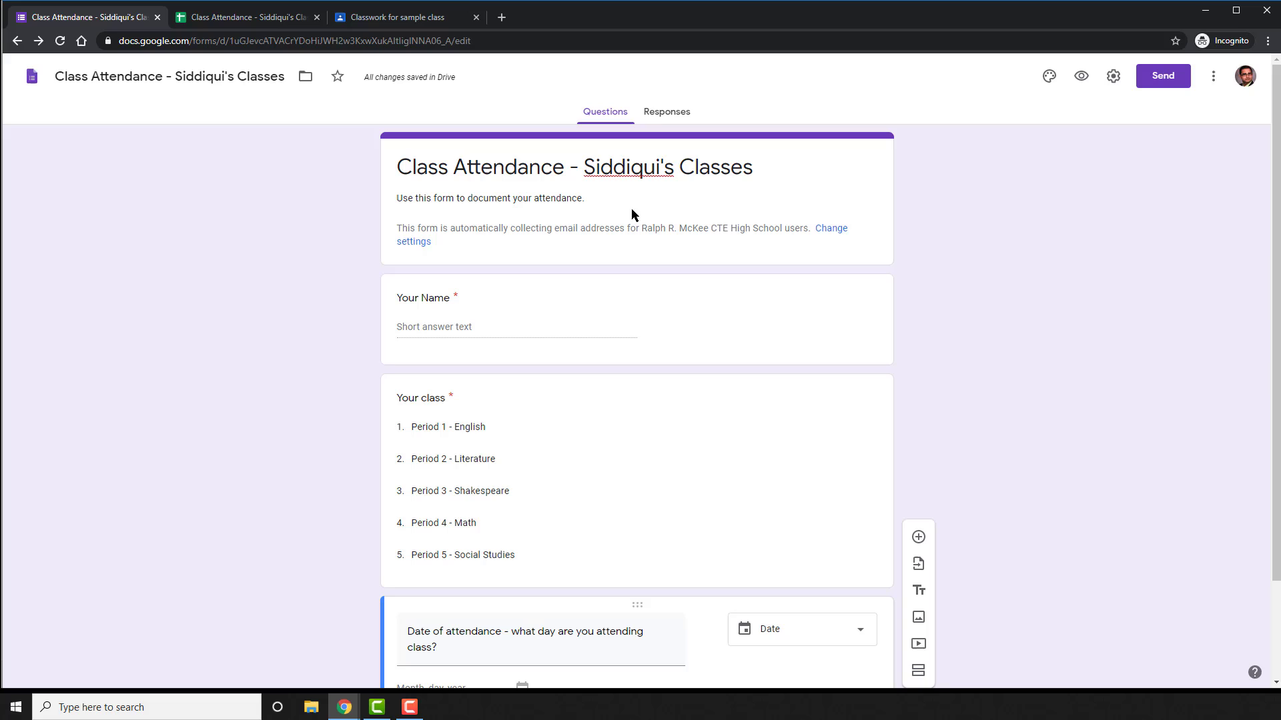
pyautogui.click(414, 20)
pyautogui.click(498, 178)
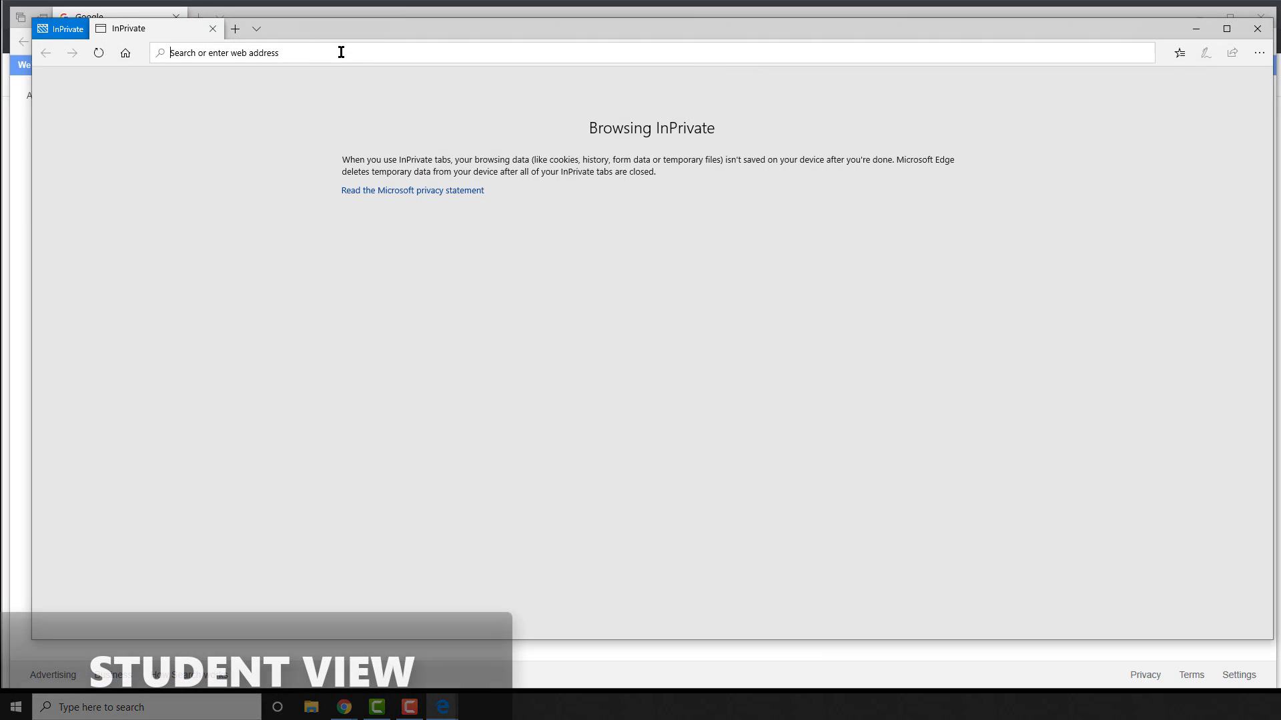
# Open the pasted forms.gle link and sign in with the student's e-mail and password
pyautogui.hotkey('ctrl', 'v')
pyautogui.press('Return')
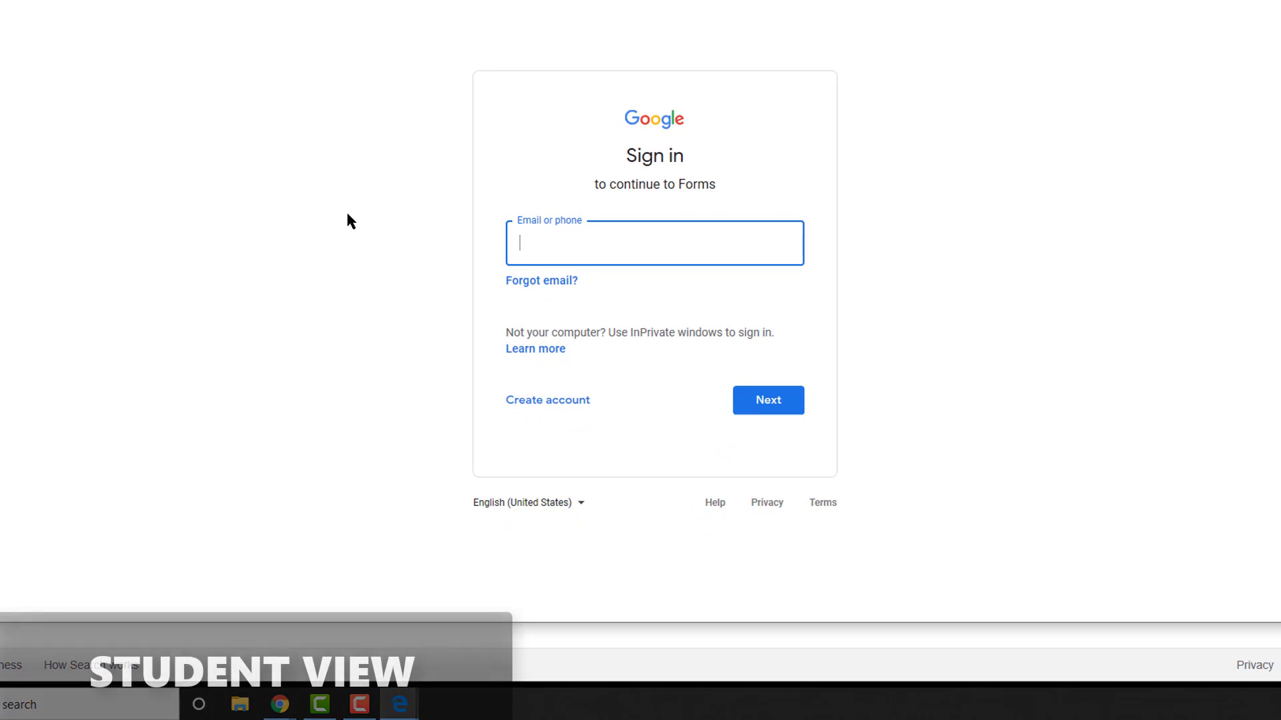
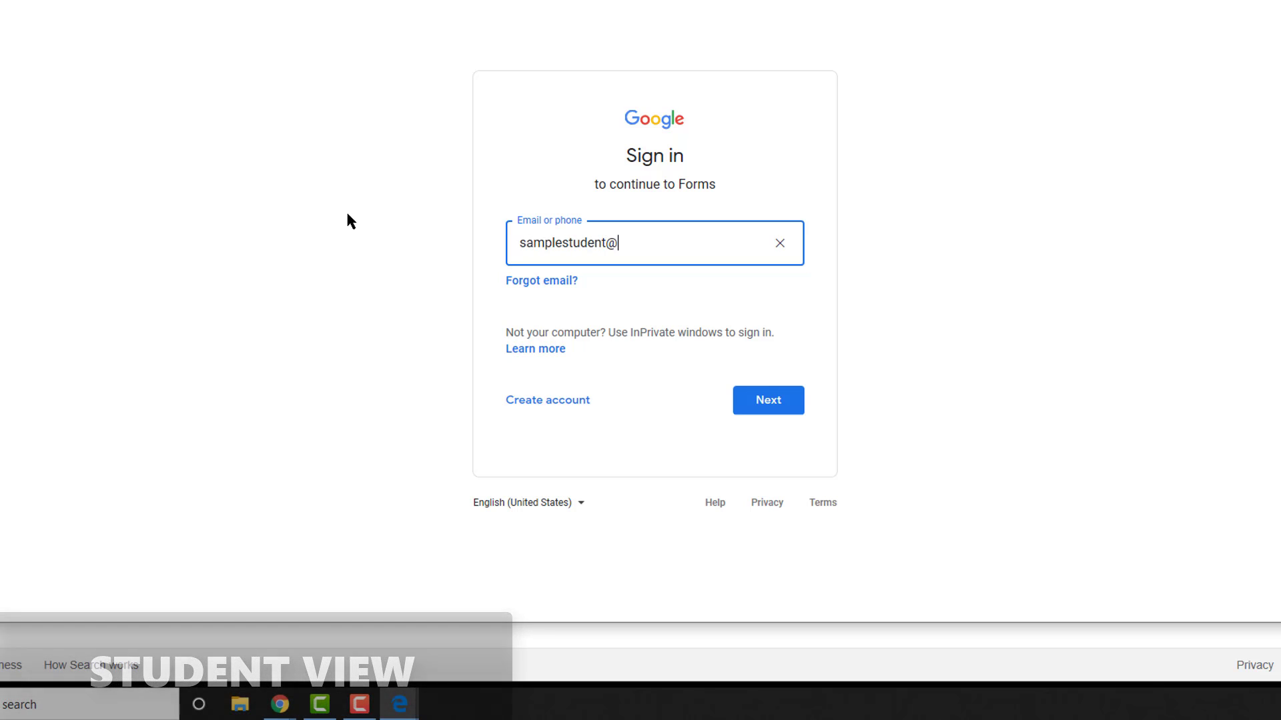
pyautogui.press('Return')
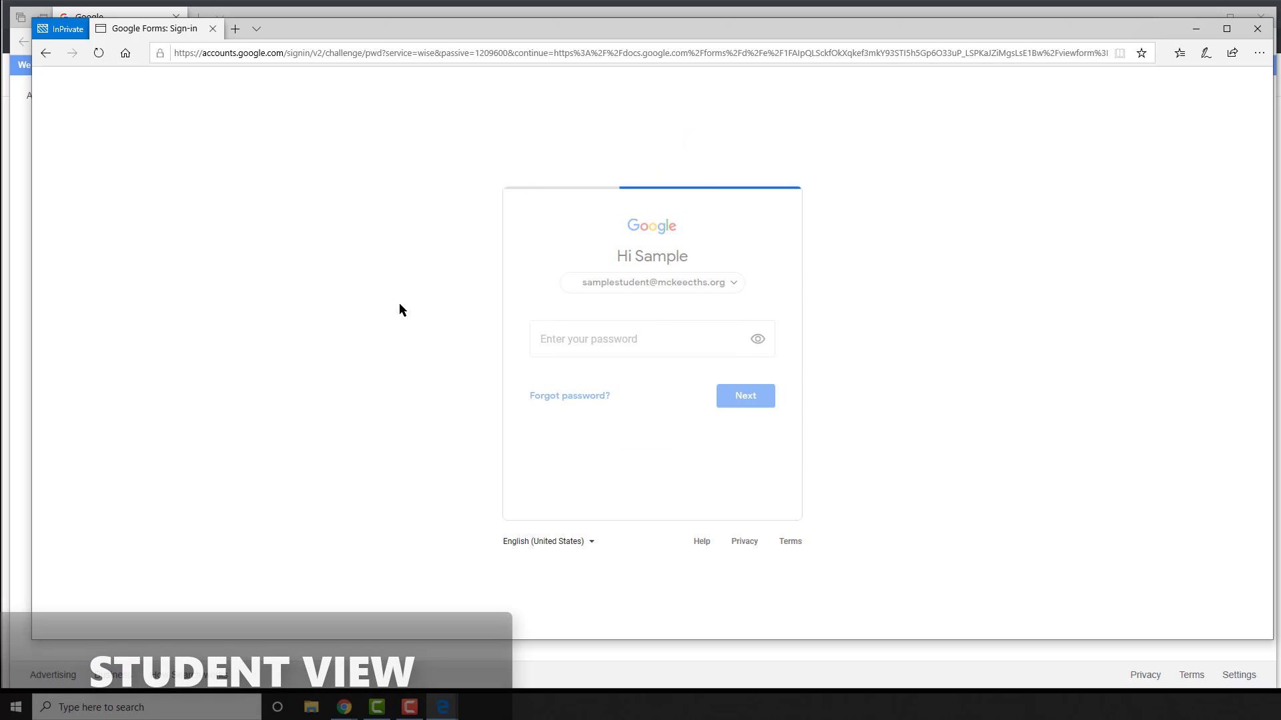
pyautogui.write('•••••')
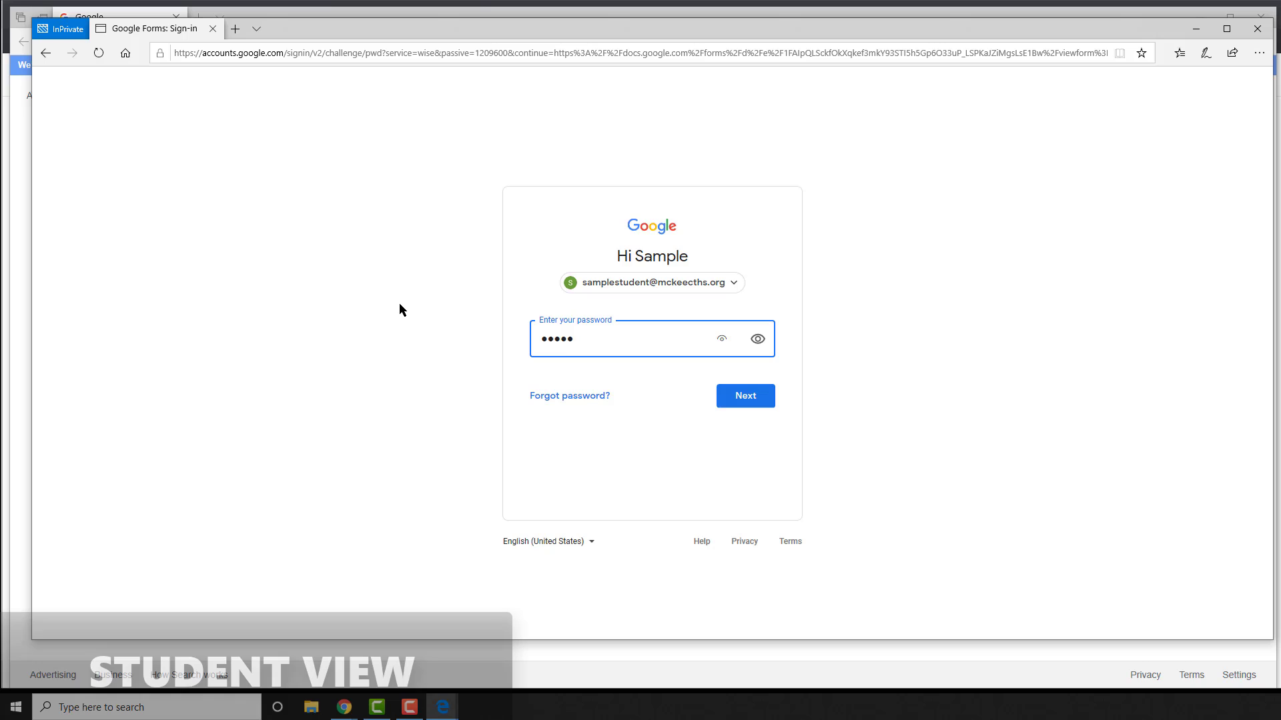
pyautogui.press('BackSpace')
pyautogui.press('BackSpace')
pyautogui.press('BackSpace')
pyautogui.press('BackSpace')
pyautogui.write('••••••••••••')
pyautogui.press('Return')
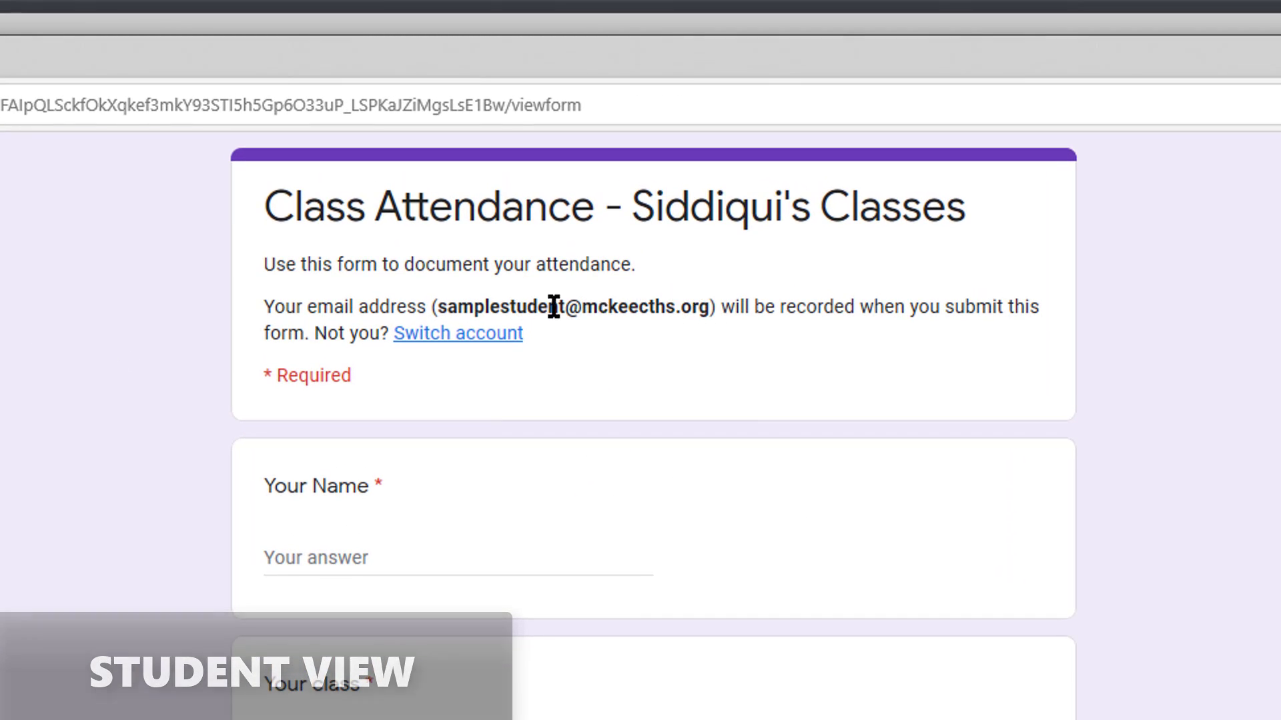
# Enter the student's name and choose Period 2 - Literature as the class
pyautogui.click(427, 551)
pyautogui.write('Sample Student')
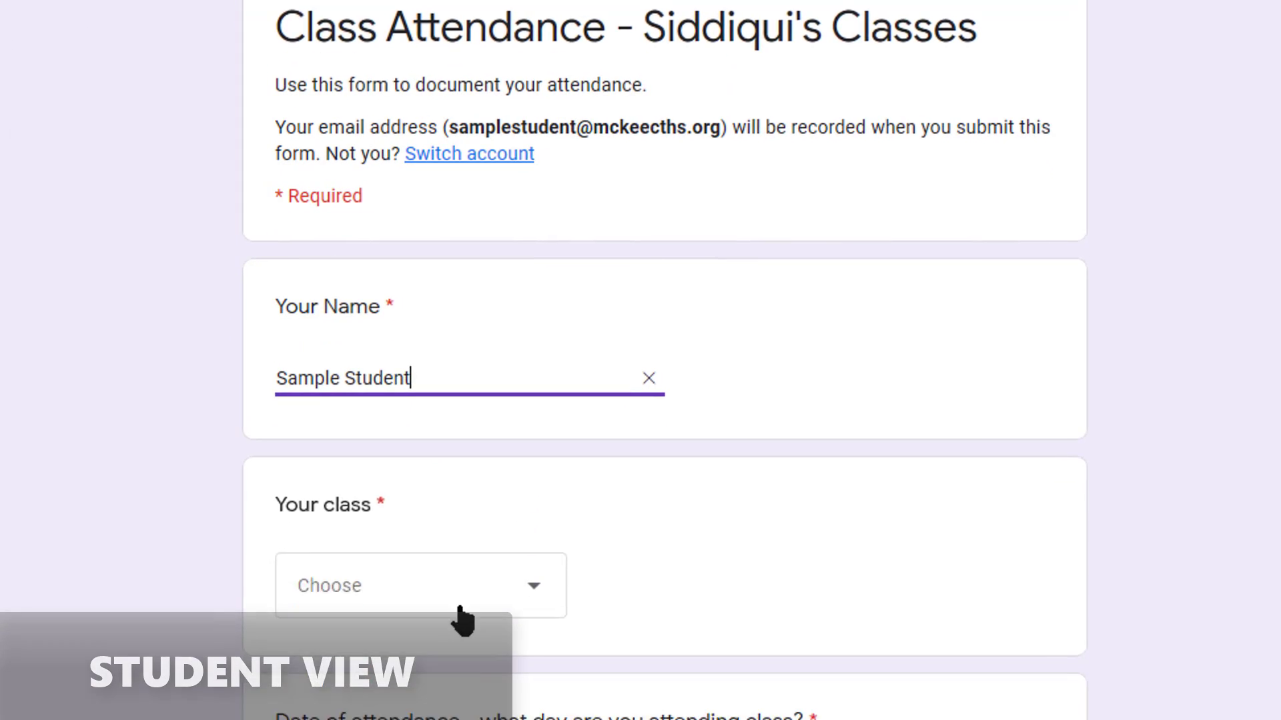
pyautogui.click(458, 614)
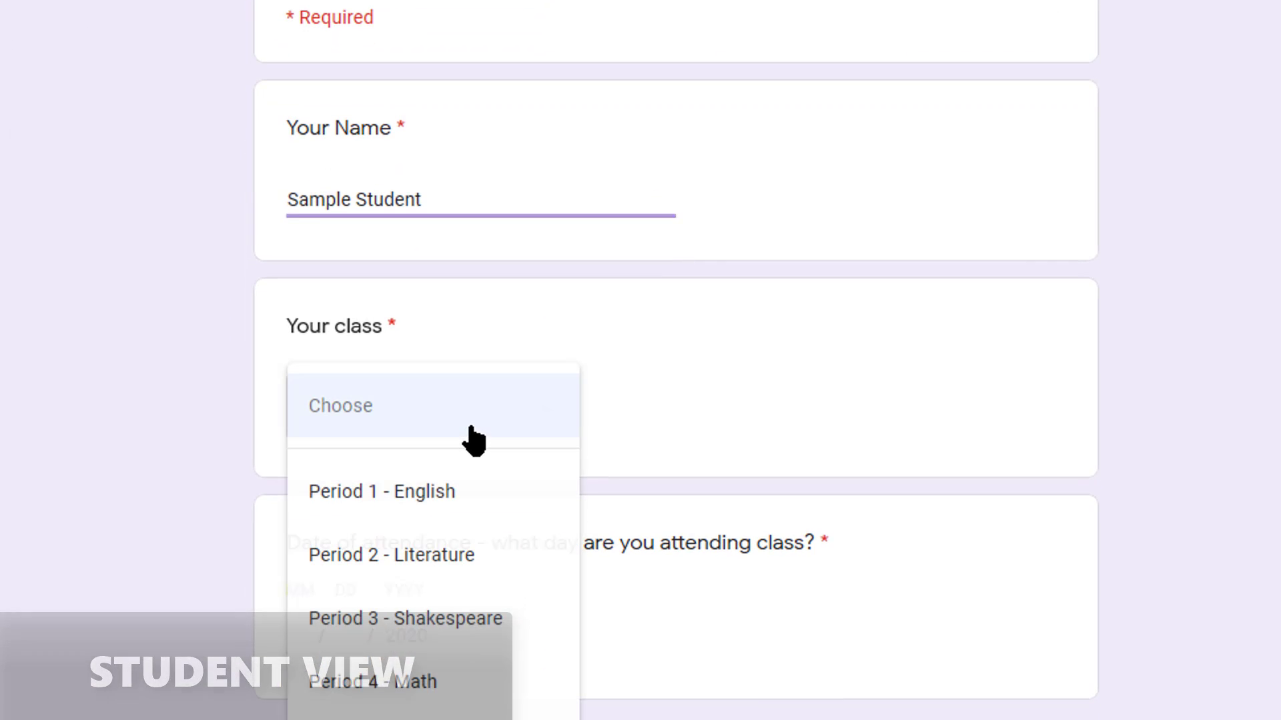
pyautogui.click(467, 556)
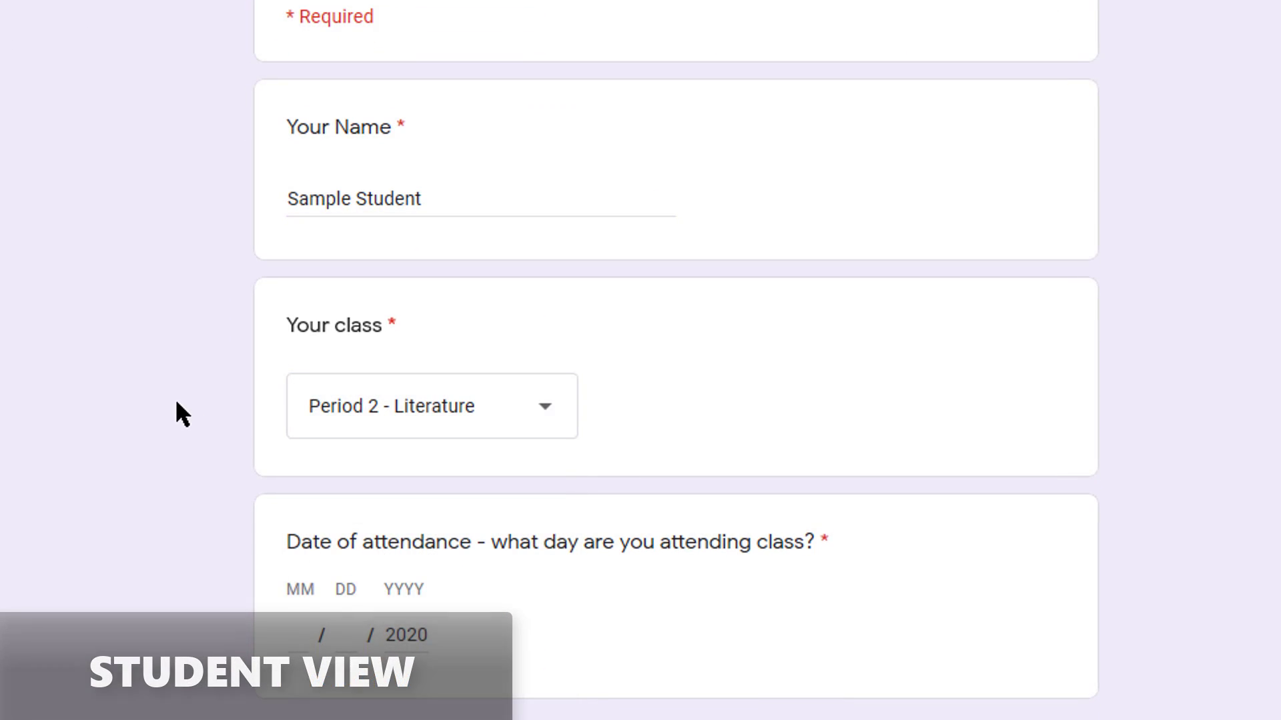
# Enter the attendance date 3/25/2020 and request an e-mailed copy of the responses
pyautogui.scroll(-2, 175, 398)
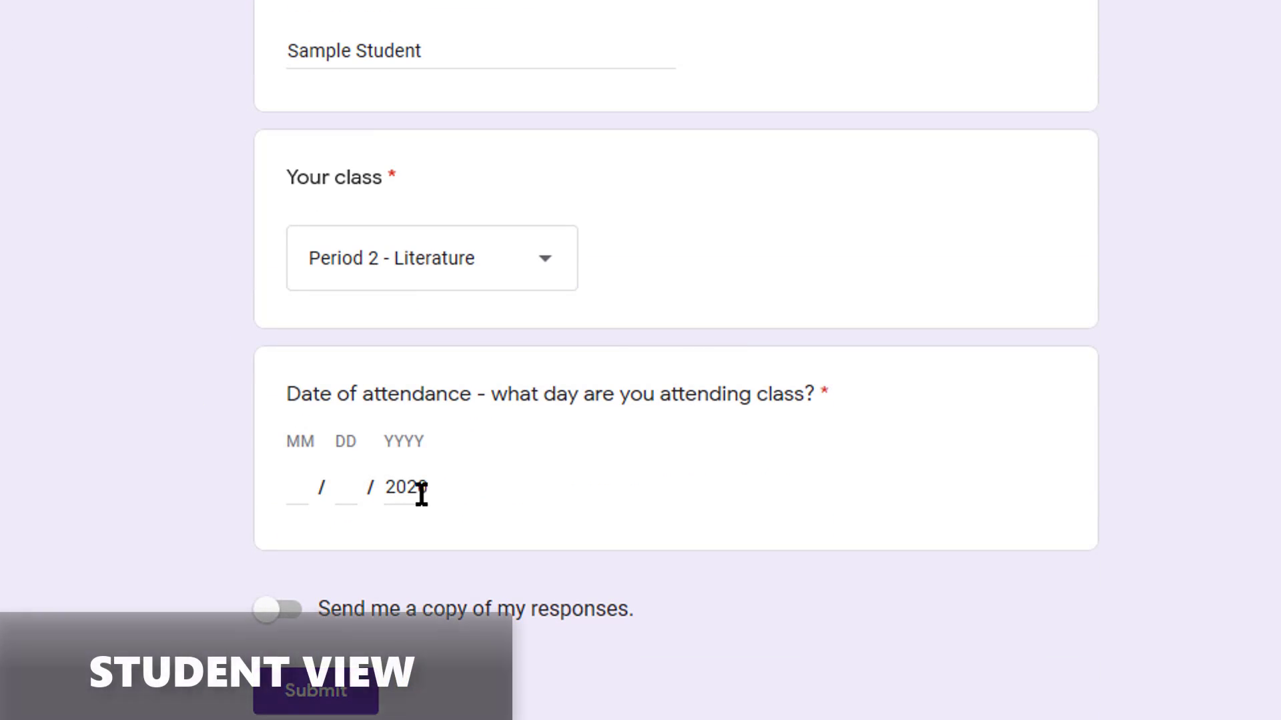
pyautogui.click(352, 497)
pyautogui.click(293, 493)
pyautogui.write('3')
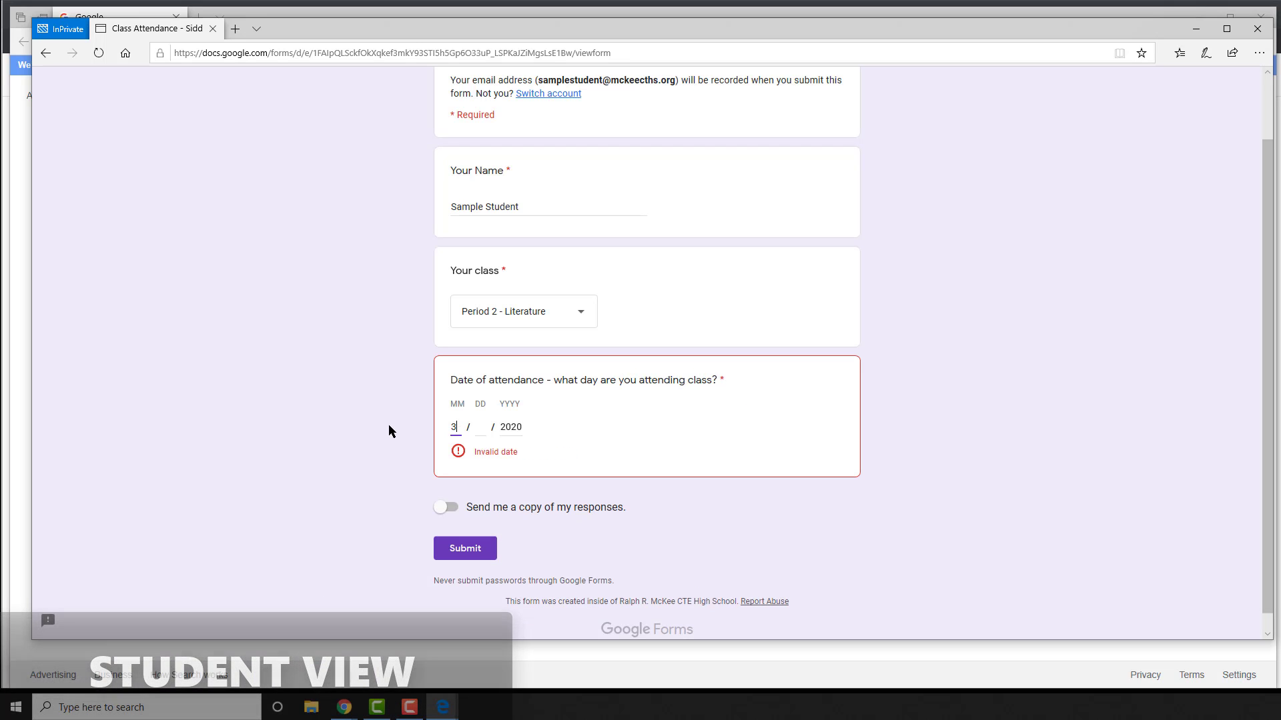
pyautogui.click(479, 427)
pyautogui.write('25')
pyautogui.click(521, 431)
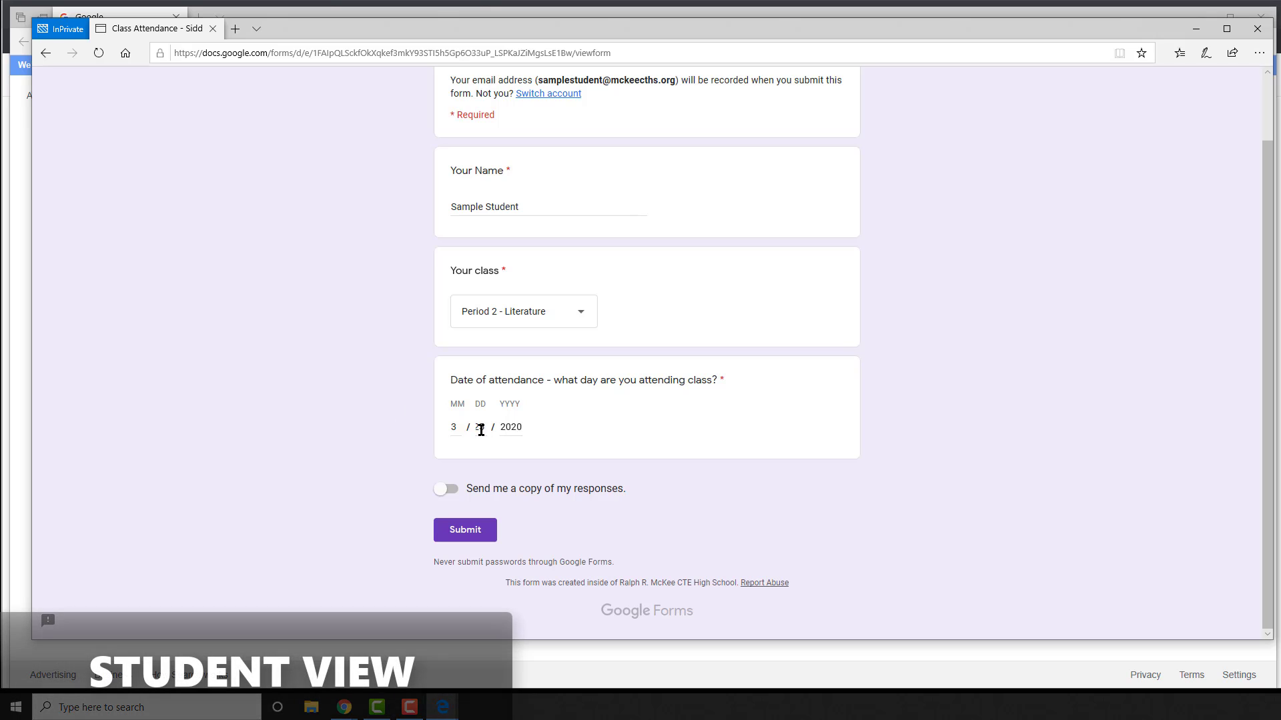
pyautogui.click(446, 489)
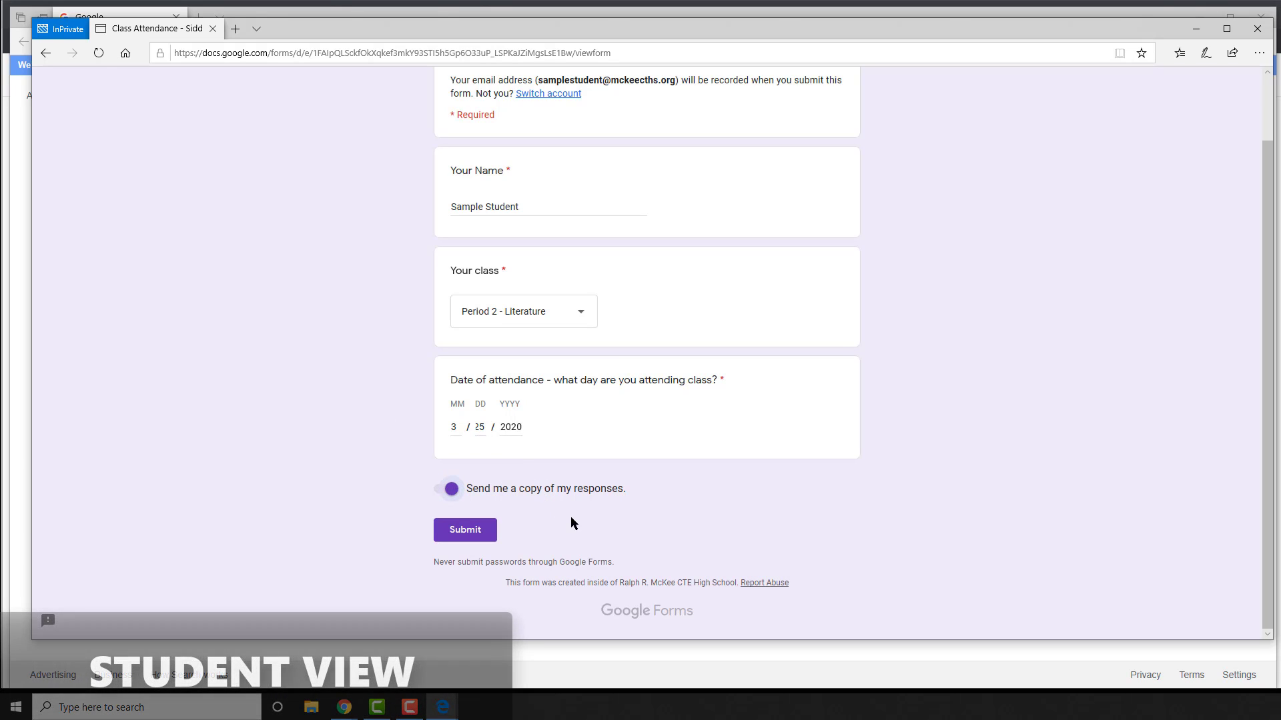
pyautogui.scroll(1, 667, 546)
pyautogui.scroll(-1, 666, 542)
# Submit the first response, then start another with the student's name and Period 3 - Shakespeare
pyautogui.click(466, 530)
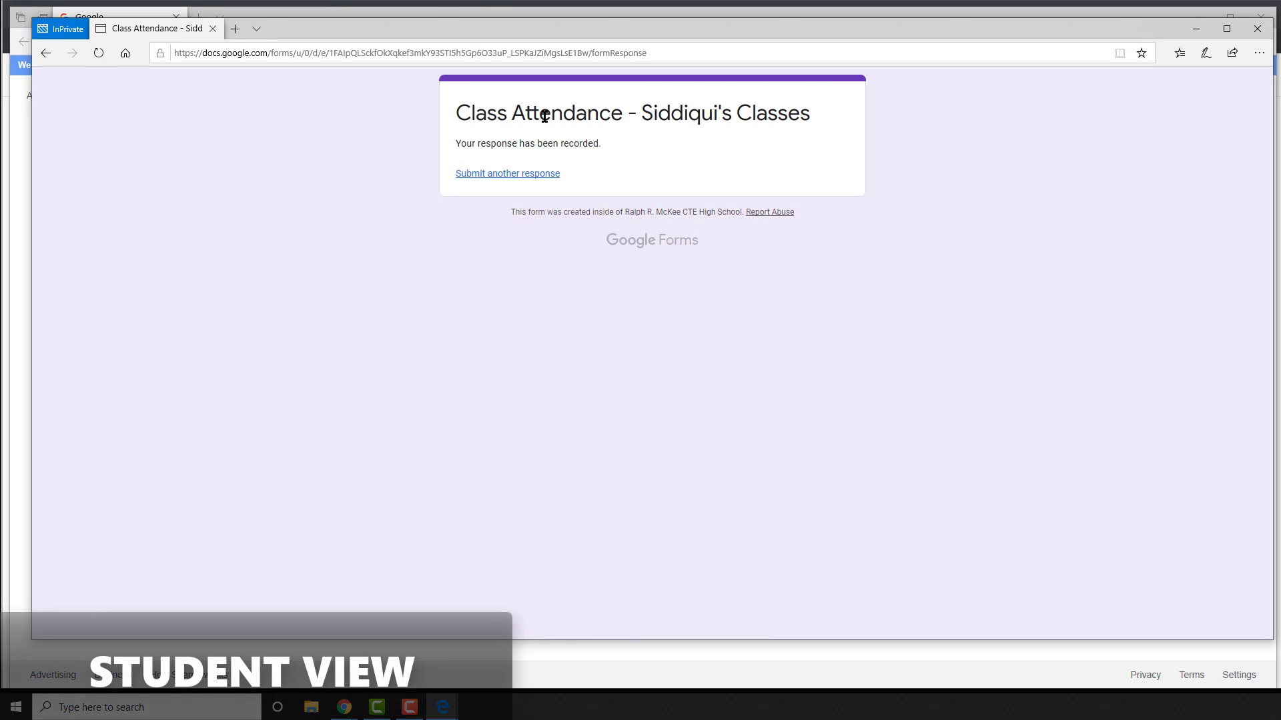
pyautogui.click(477, 177)
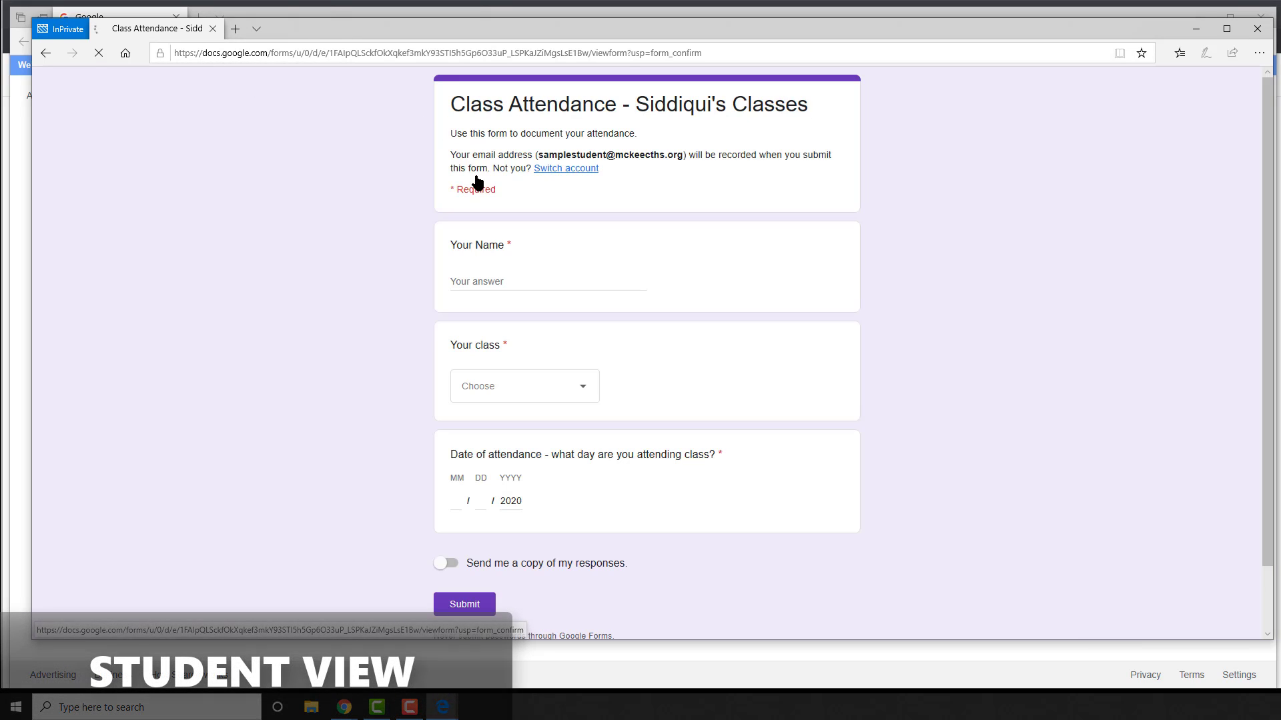
pyautogui.click(468, 284)
pyautogui.write('Sample Student')
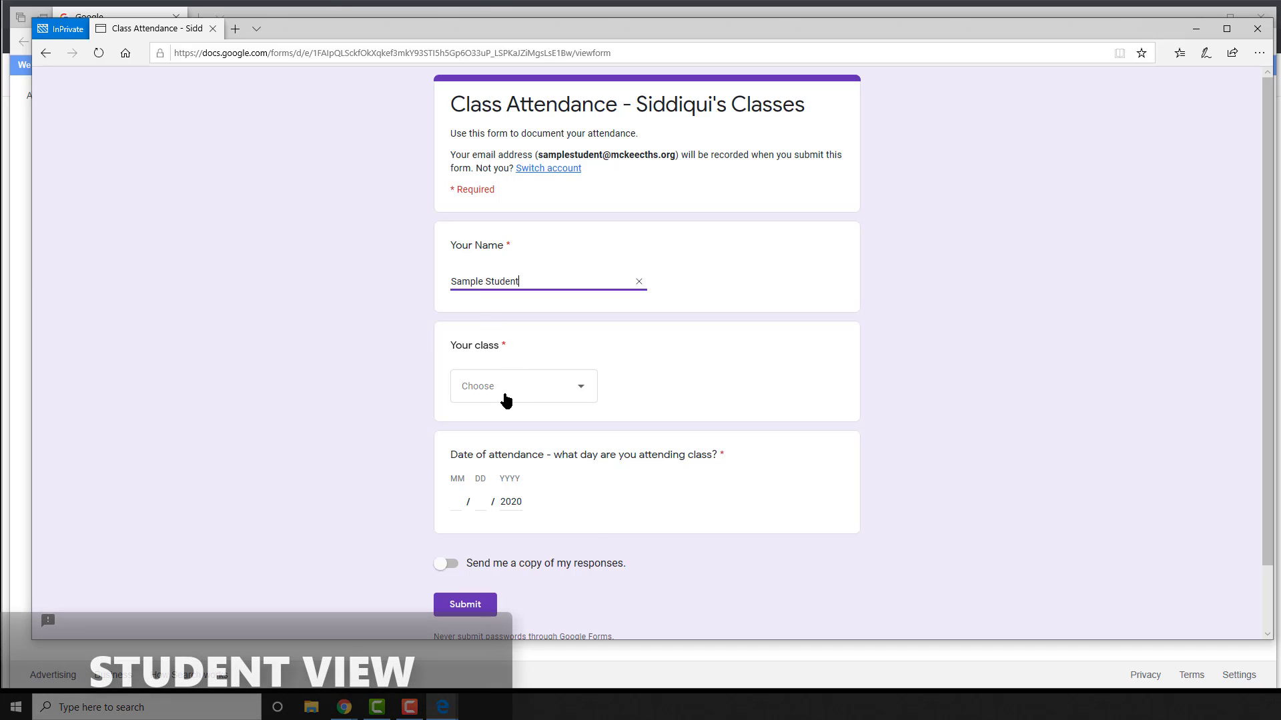
pyautogui.click(506, 397)
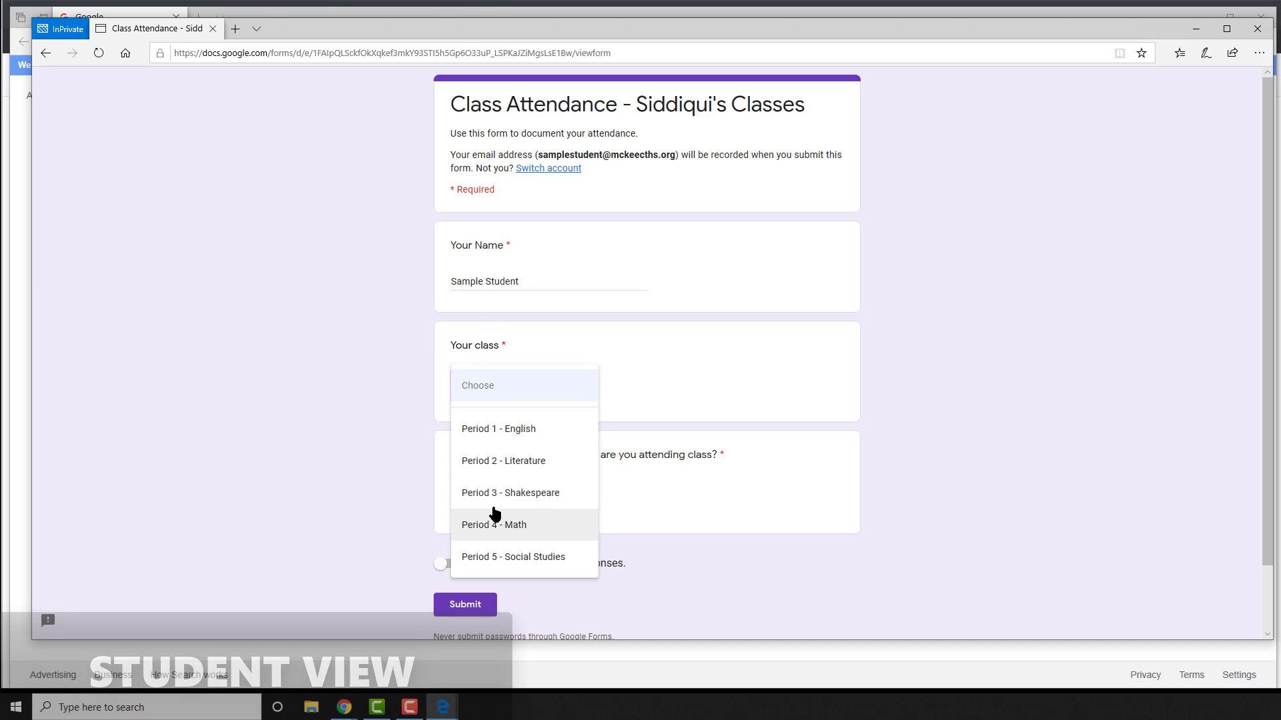
pyautogui.click(495, 500)
# Enter the date 03/26/2020, submit, and close the private student window
pyautogui.click(459, 505)
pyautogui.write('03')
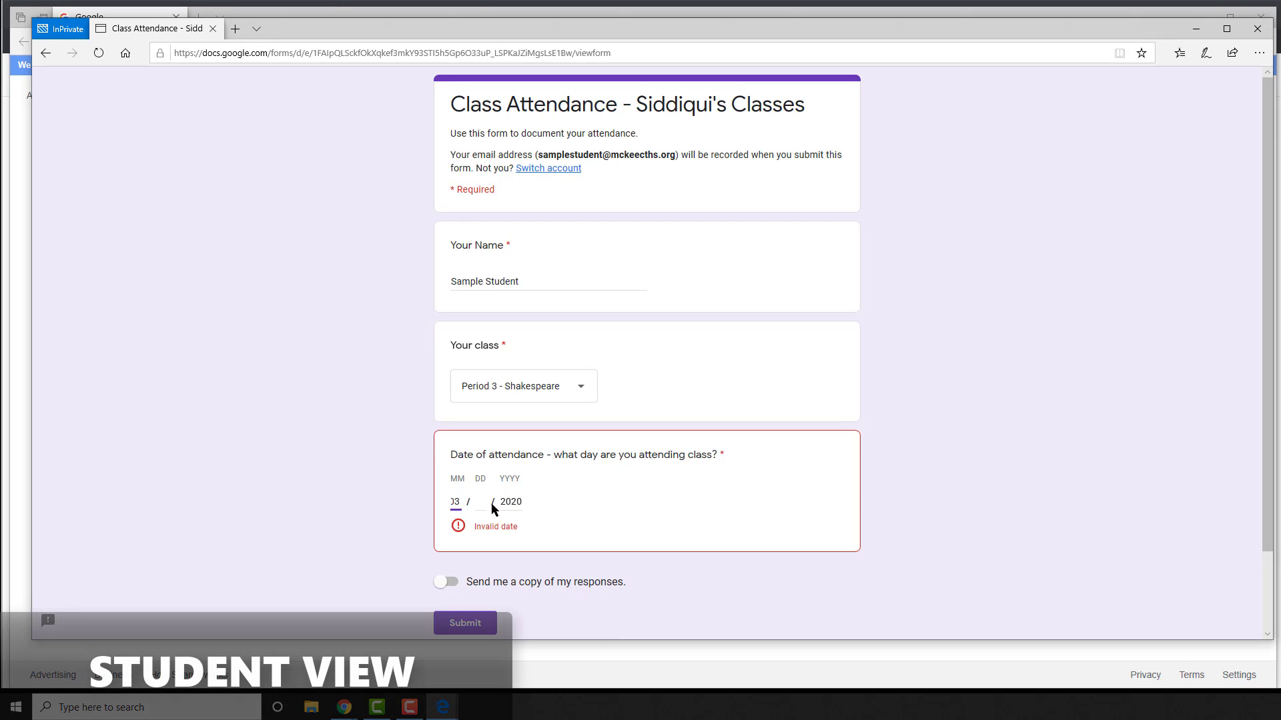
pyautogui.click(479, 503)
pyautogui.write('26')
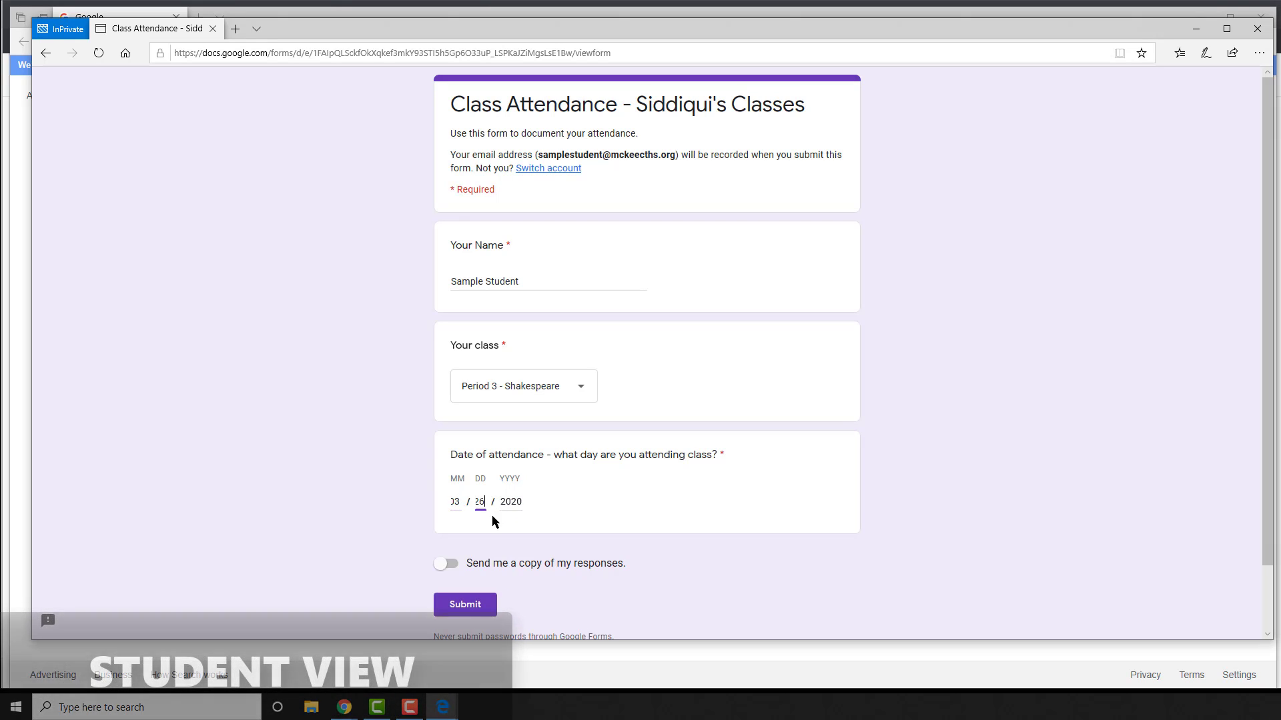
pyautogui.click(478, 605)
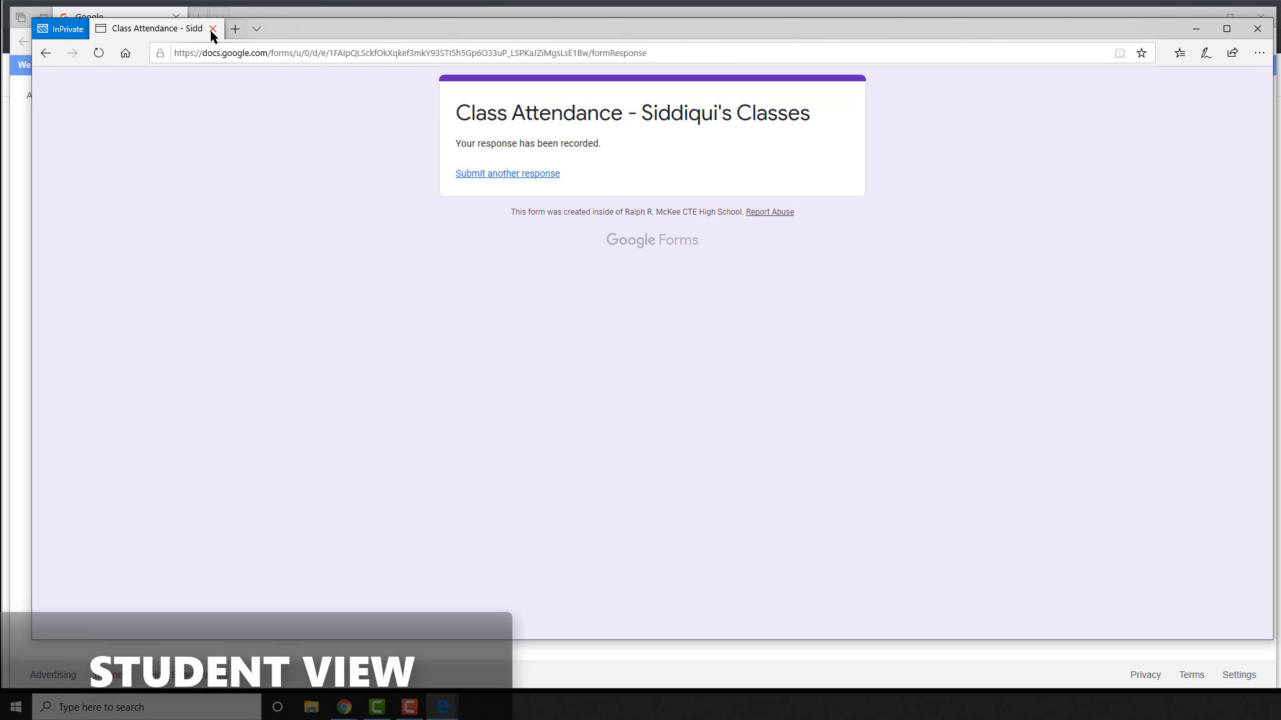
pyautogui.click(212, 28)
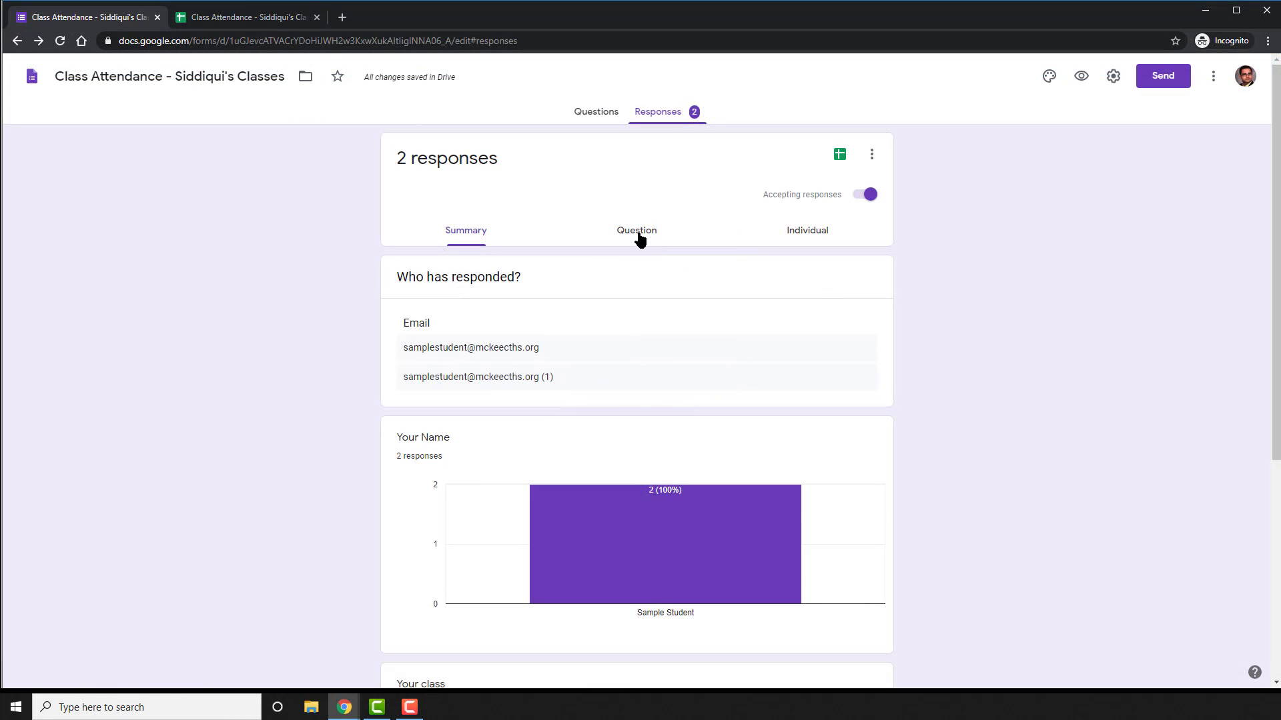
# Scroll down the 2-response summary on the Responses tab
pyautogui.scroll(-5, 337, 261)
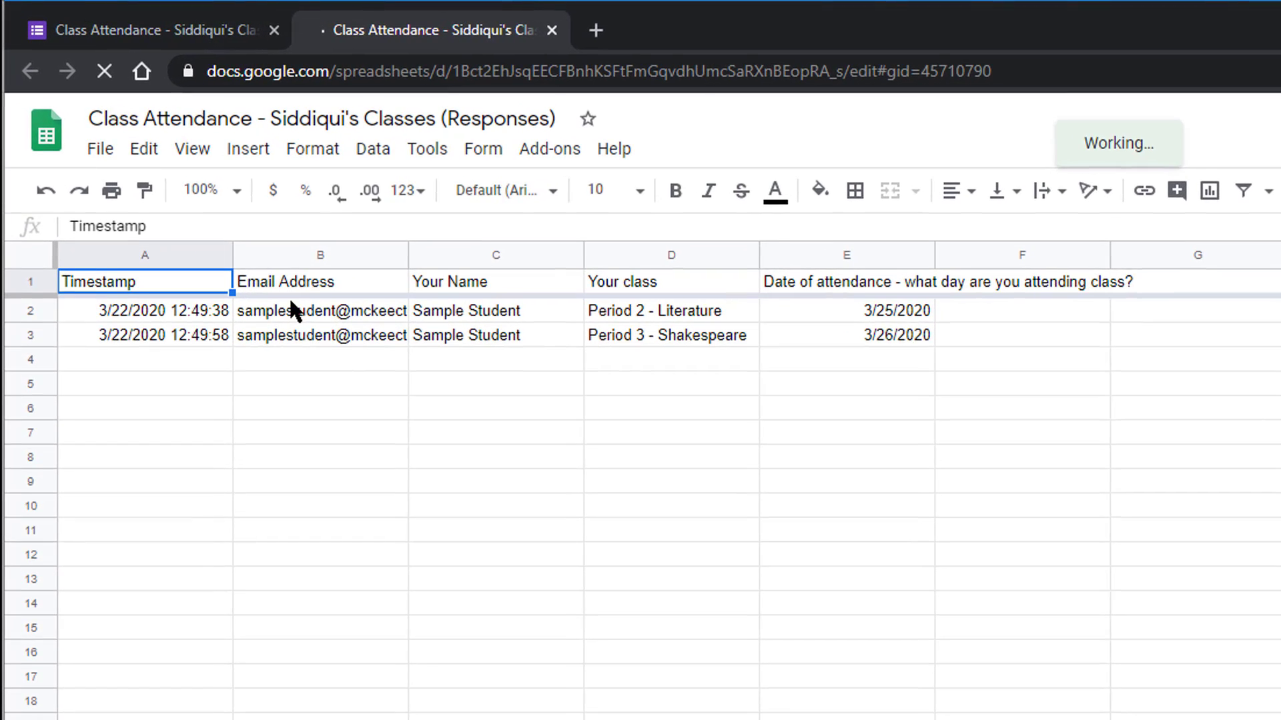
pyautogui.click(168, 181)
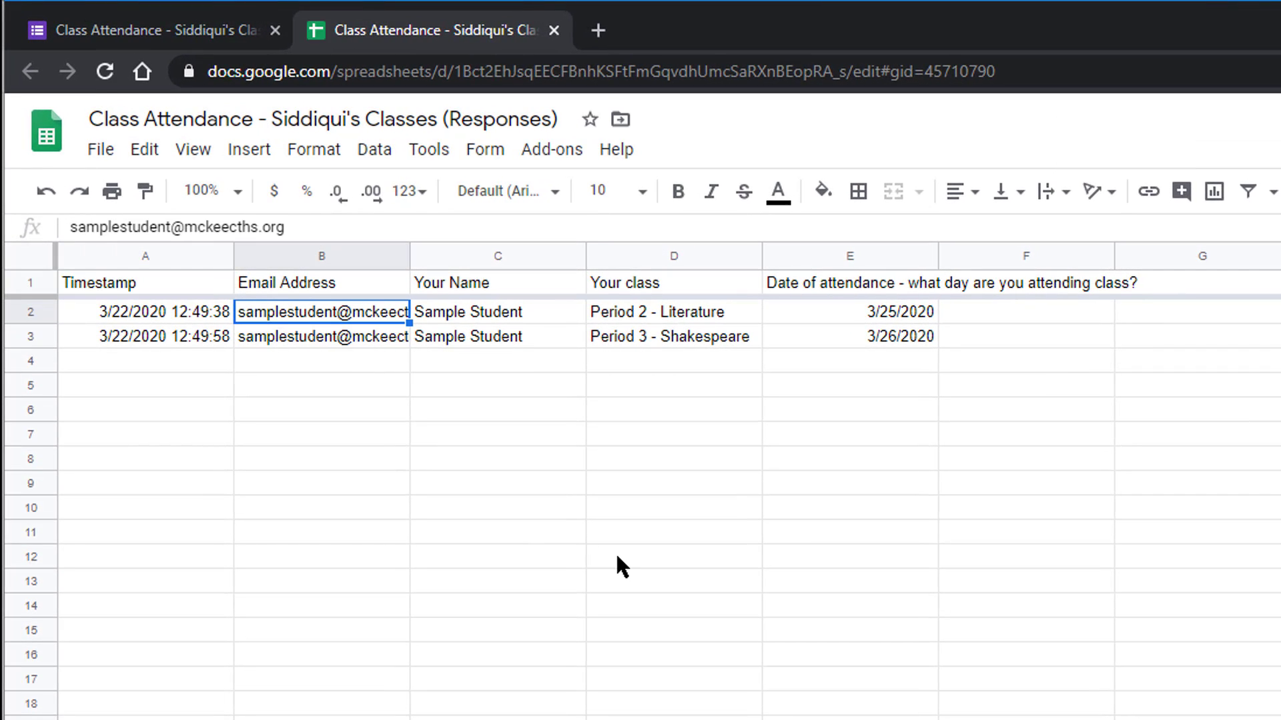
pyautogui.press('Down')
pyautogui.press('Up')
pyautogui.press('Right')
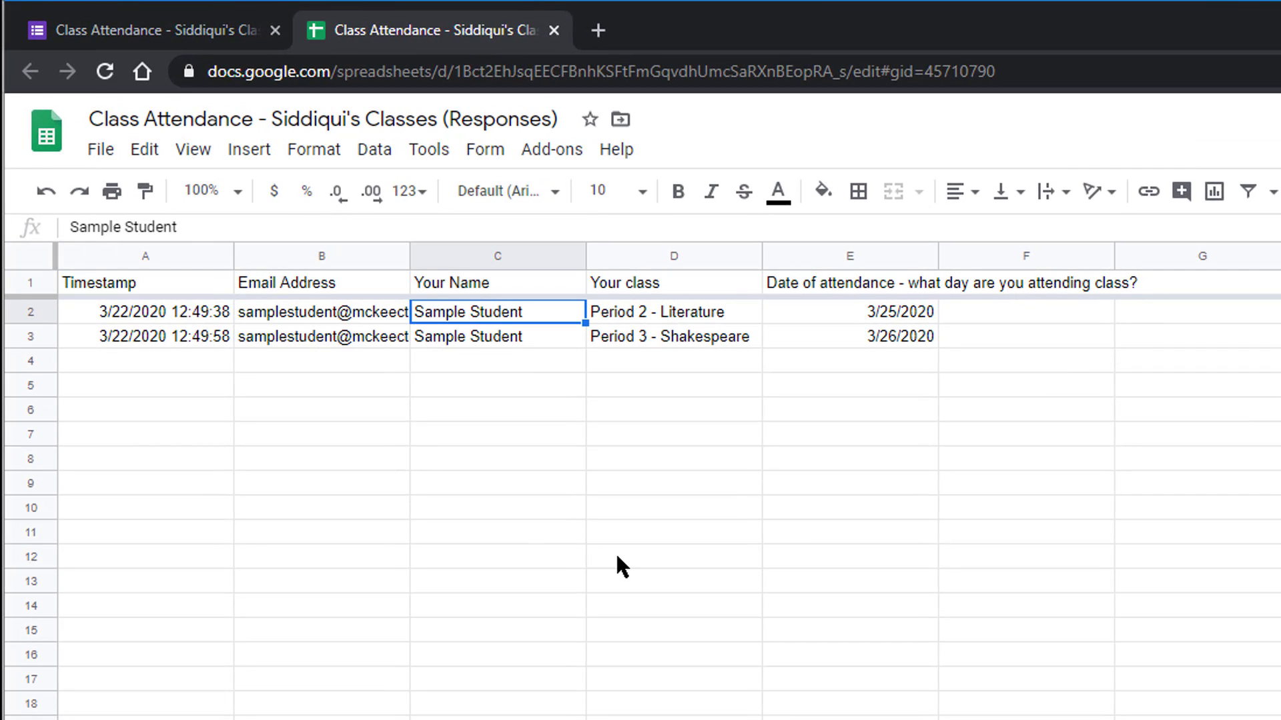
pyautogui.press('Down')
pyautogui.press('Up')
pyautogui.press('Right')
pyautogui.press('Down')
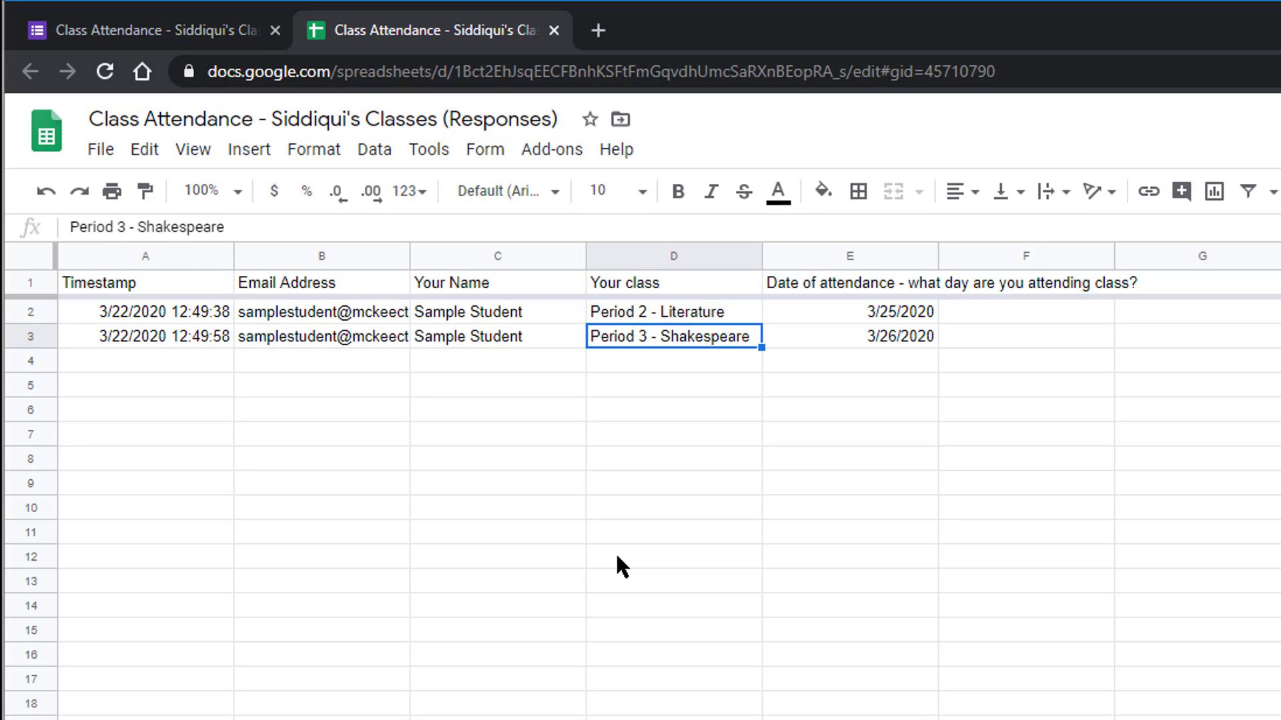
pyautogui.press('Up')
pyautogui.press('Right')
pyautogui.press('Down')
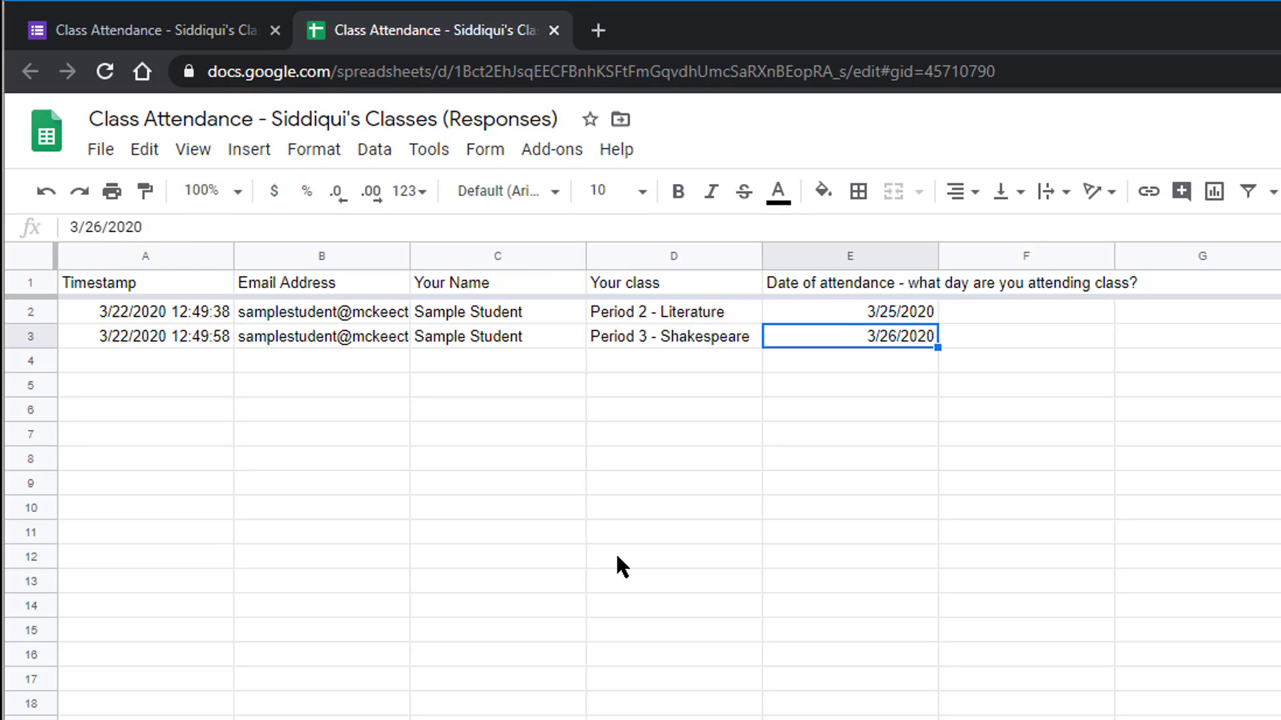
pyautogui.press('Up')
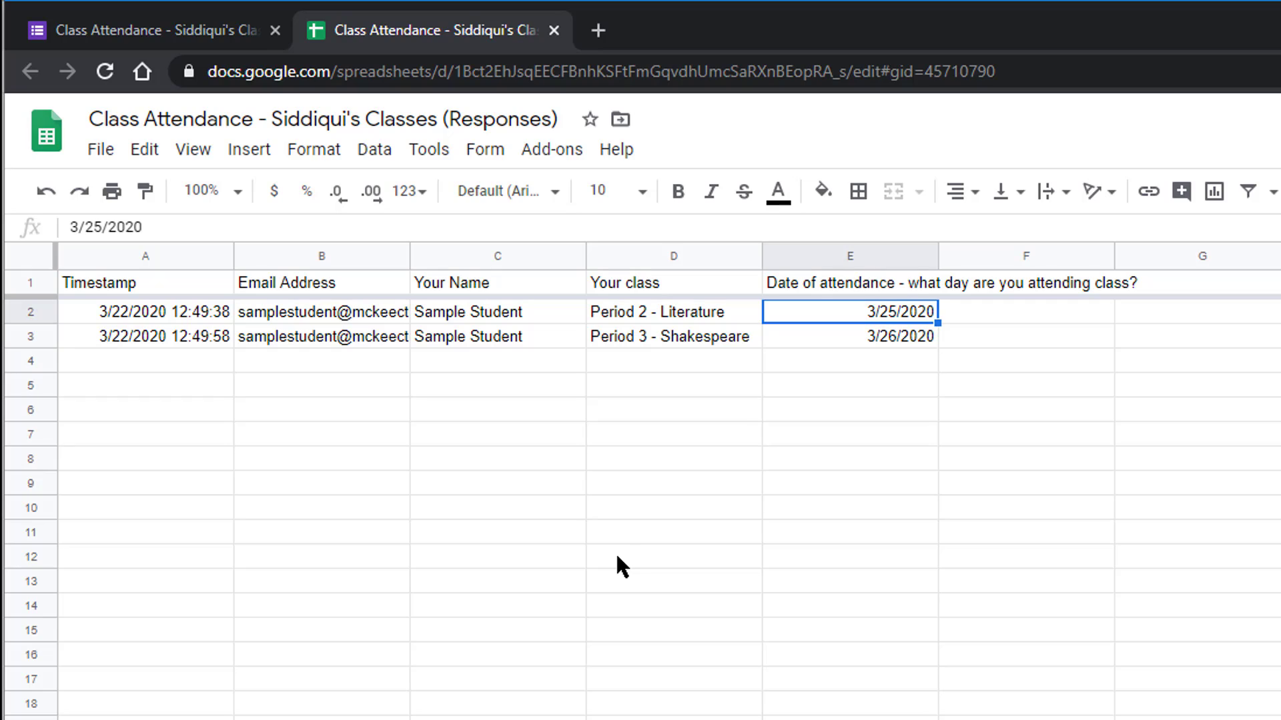
pyautogui.press('Left')
pyautogui.press('Left')
pyautogui.press('Left')
pyautogui.press('Left')
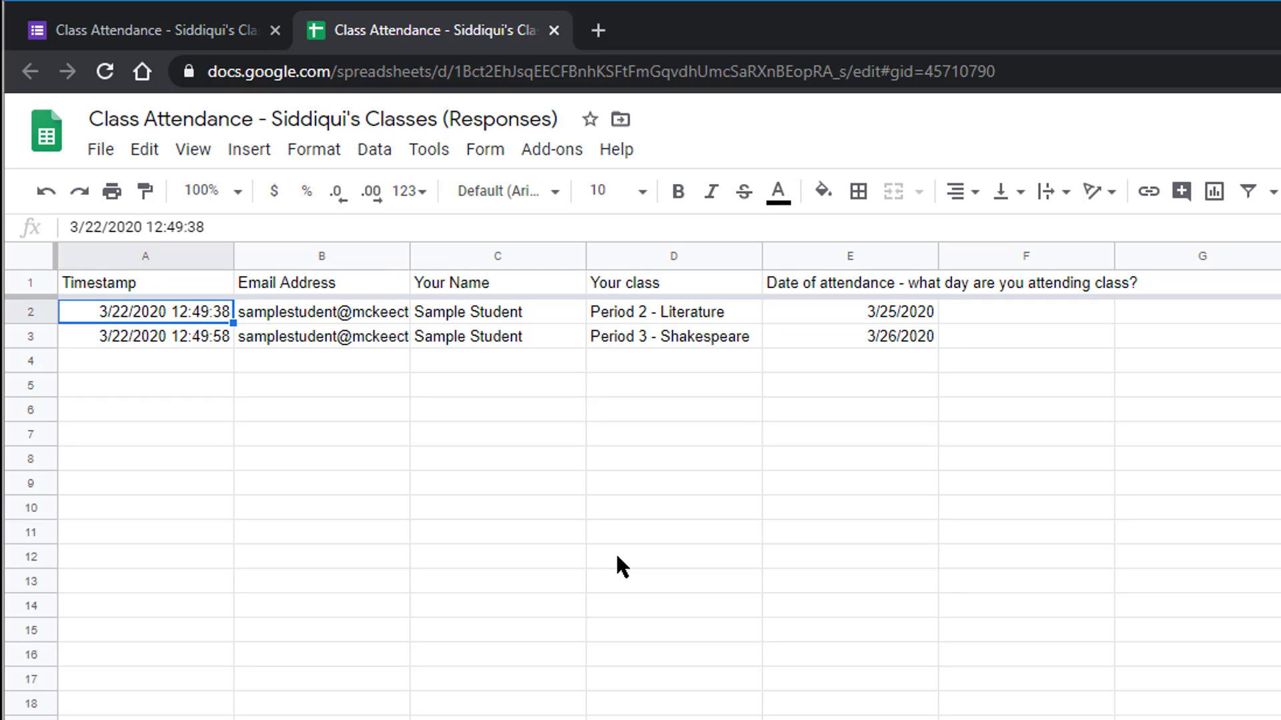
pyautogui.press('Down')
pyautogui.press('Up')
pyautogui.press('Up')
pyautogui.press('Down')
pyautogui.press('Down')
pyautogui.press('Up')
pyautogui.press('Up')
pyautogui.press('Down')
pyautogui.press('Down')
pyautogui.press('Up')
pyautogui.press('Down')
pyautogui.press('Up')
pyautogui.press('Down')
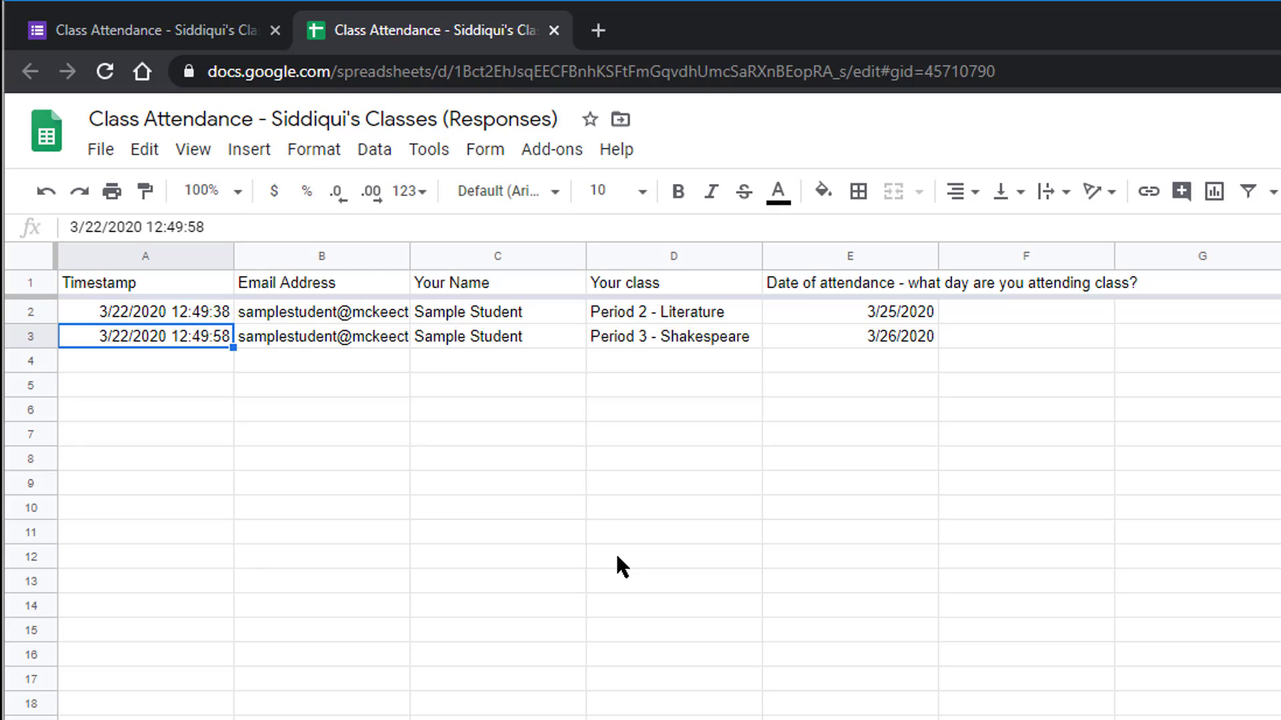
pyautogui.press('Up')
pyautogui.press('Down')
# Select header row 1 and create a filter on the response columns
pyautogui.click(31, 281)
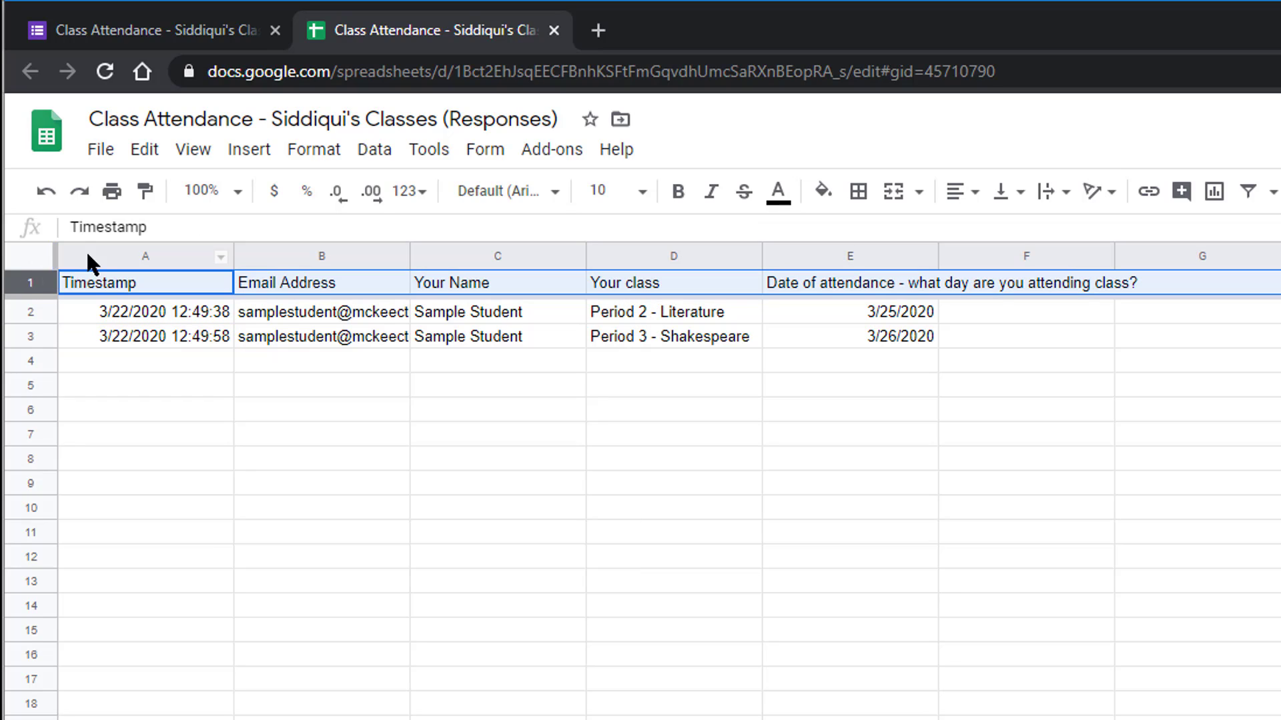
pyautogui.click(1247, 193)
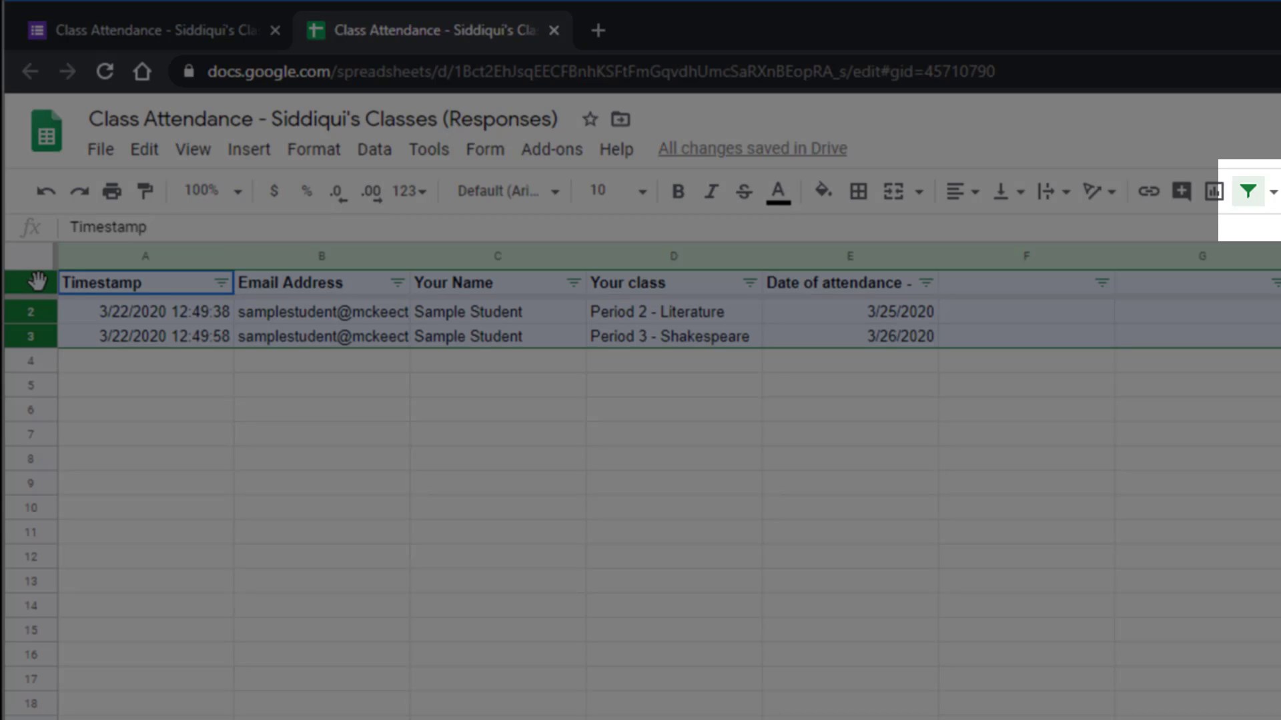
pyautogui.click(144, 408)
pyautogui.click(27, 283)
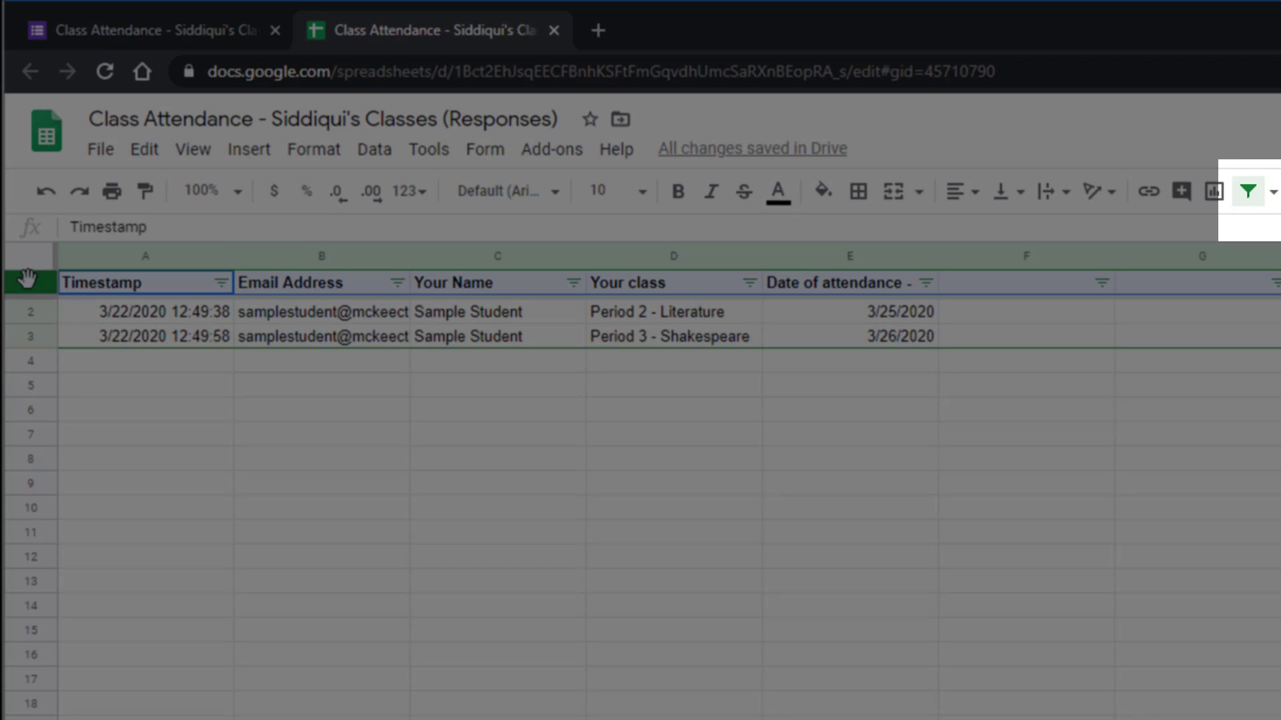
pyautogui.click(1248, 193)
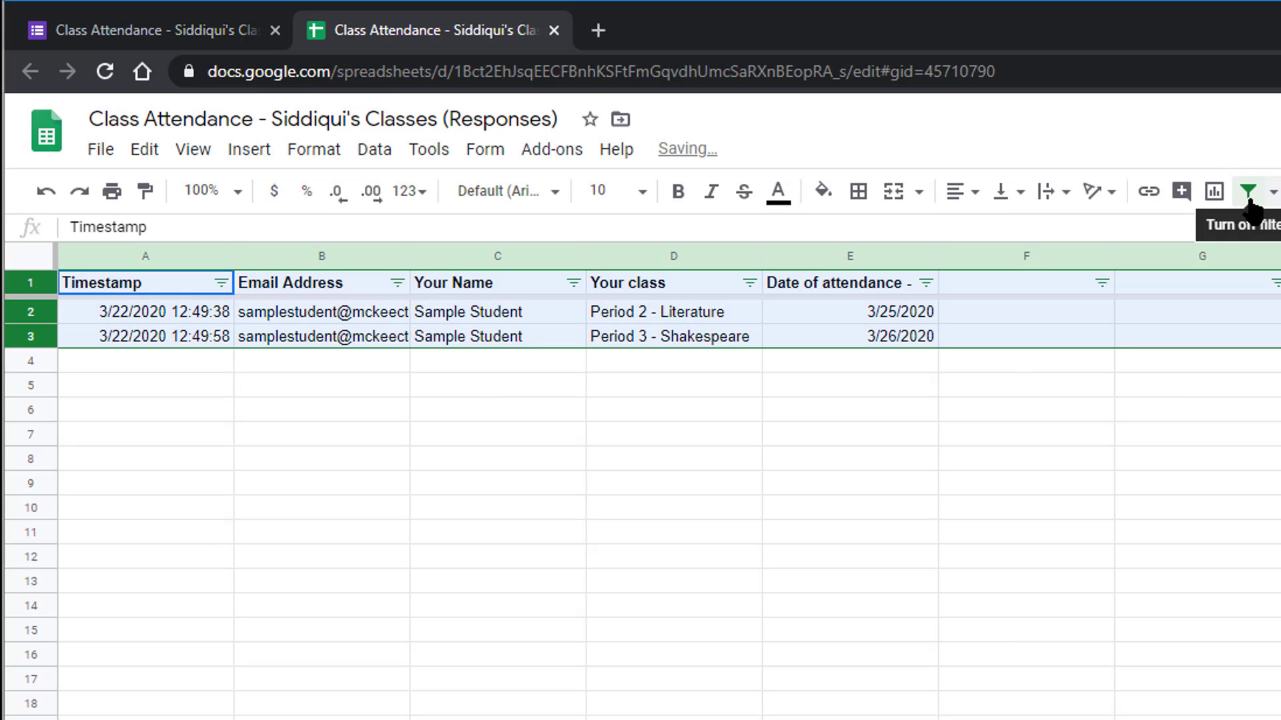
pyautogui.click(469, 418)
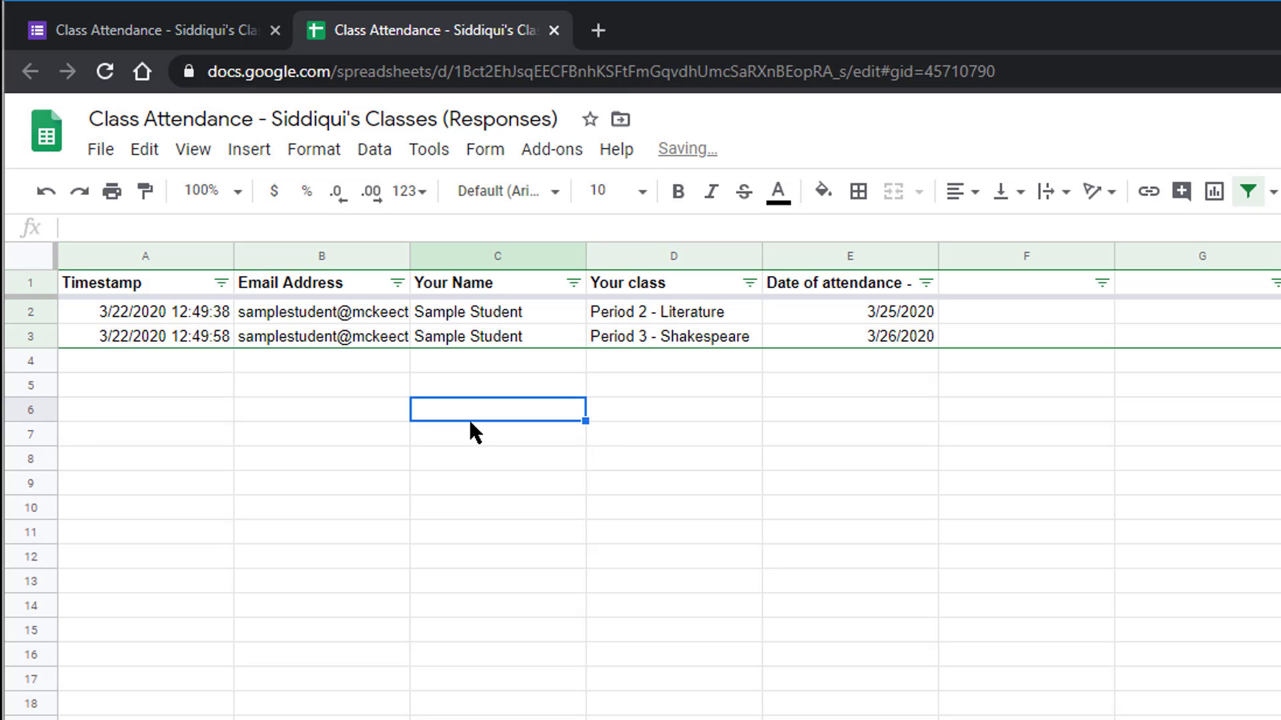
# Look at the Email Address and Your Name column filter options without changing them
pyautogui.click(398, 282)
pyautogui.press('Escape')
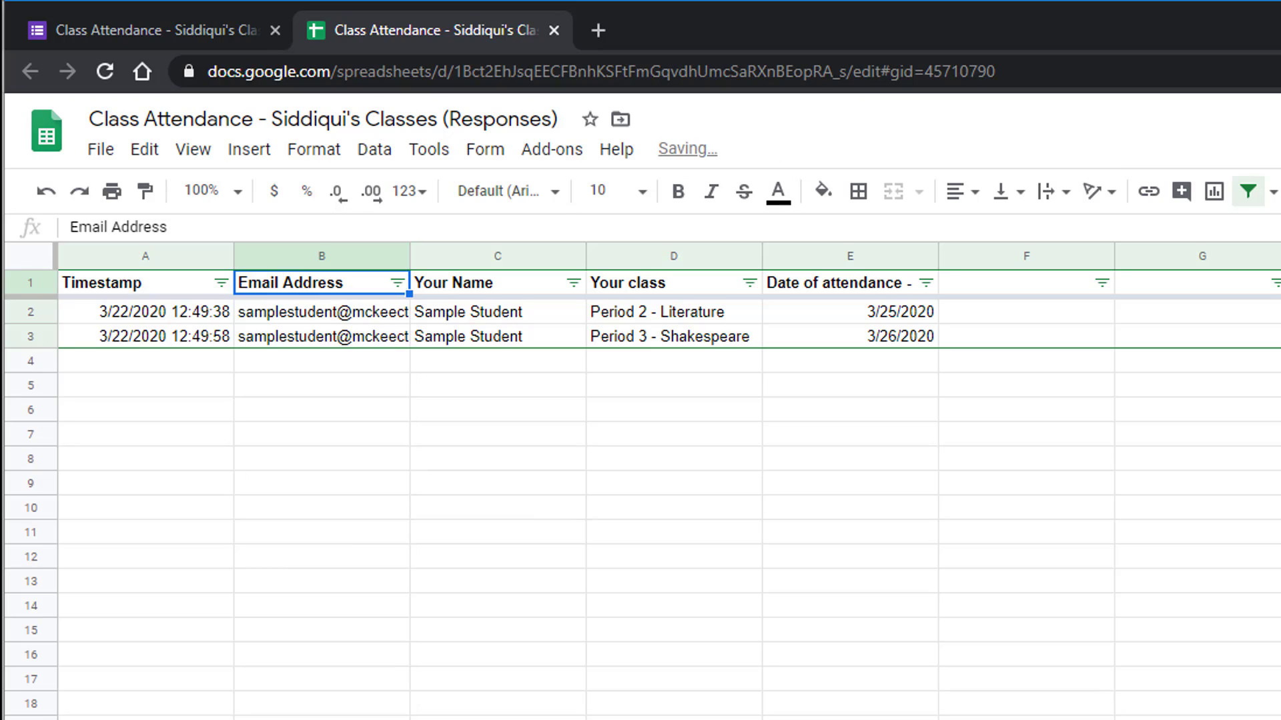
pyautogui.click(574, 283)
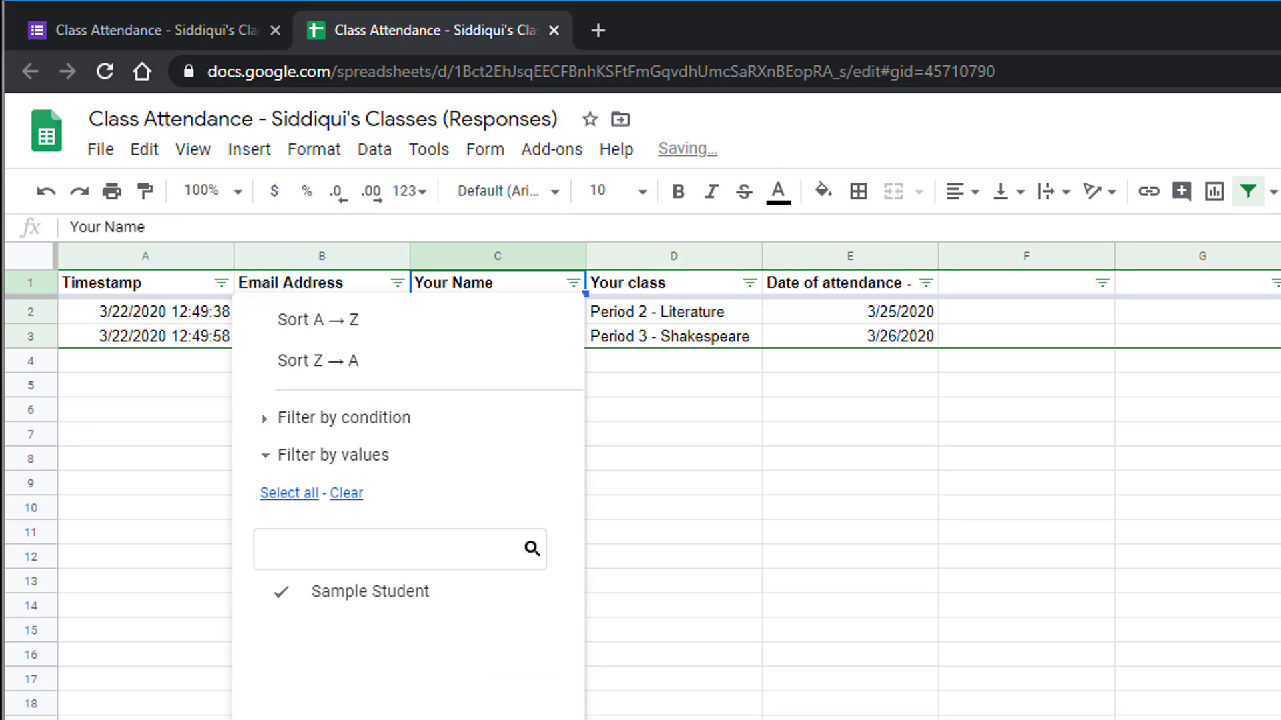
pyautogui.press('Escape')
# Filter Your class to show only Period 3, then re-include Period 2 - Literature
pyautogui.click(748, 282)
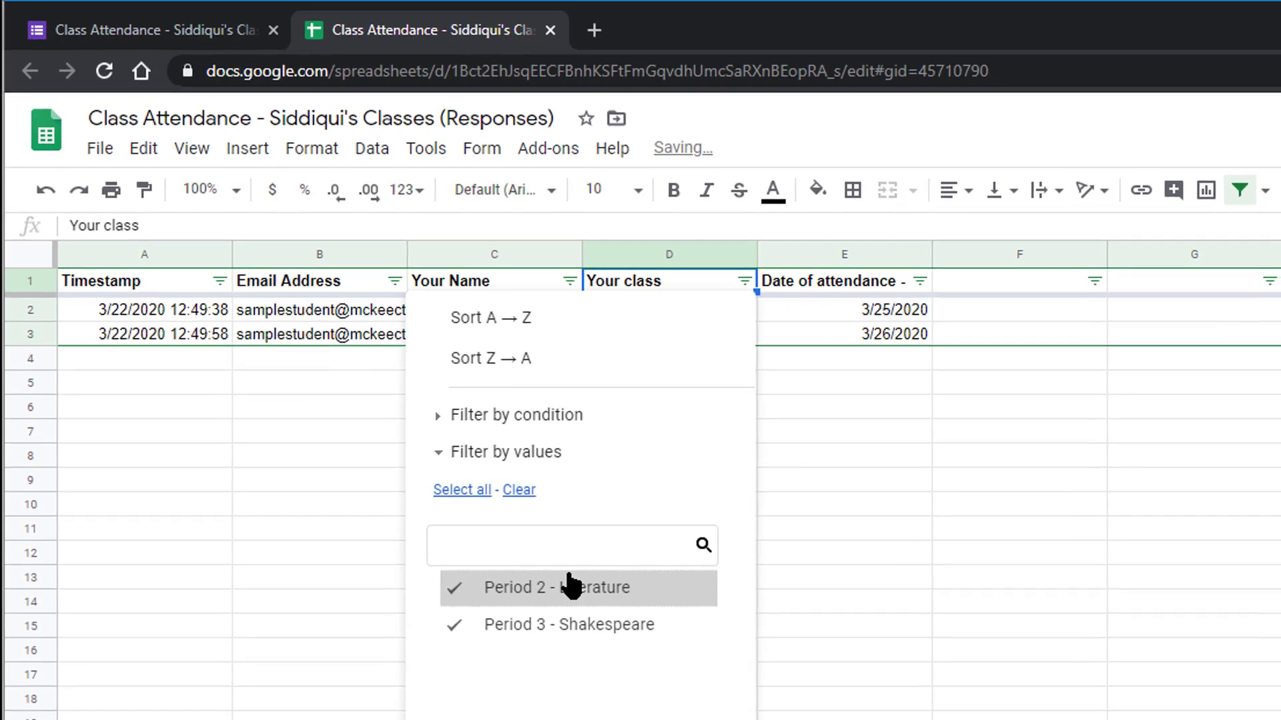
pyautogui.click(569, 585)
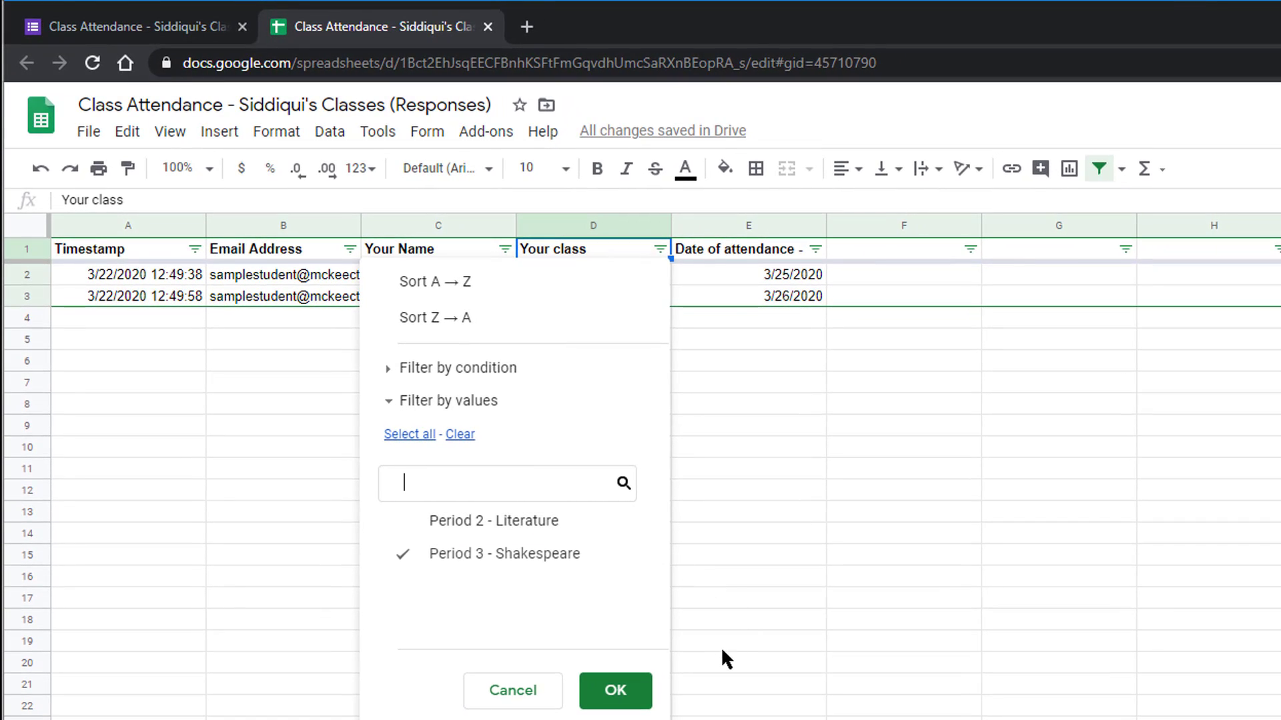
pyautogui.click(640, 695)
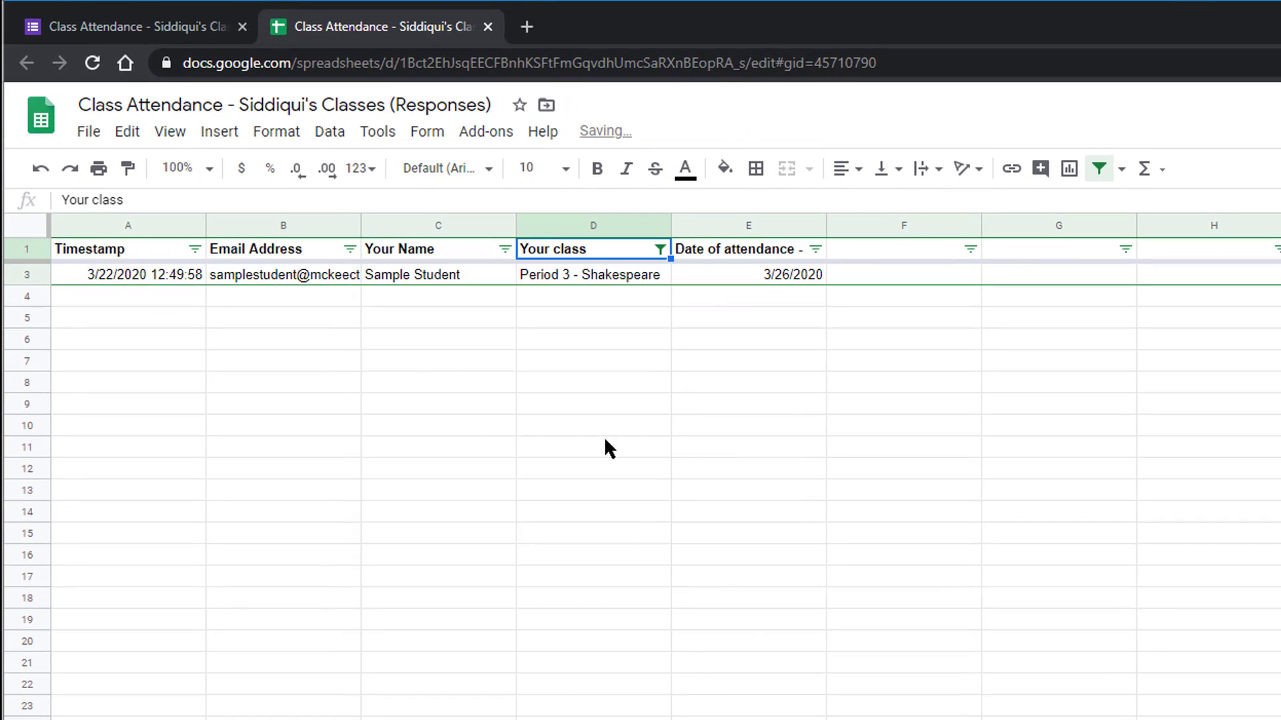
pyautogui.click(658, 250)
pyautogui.click(527, 554)
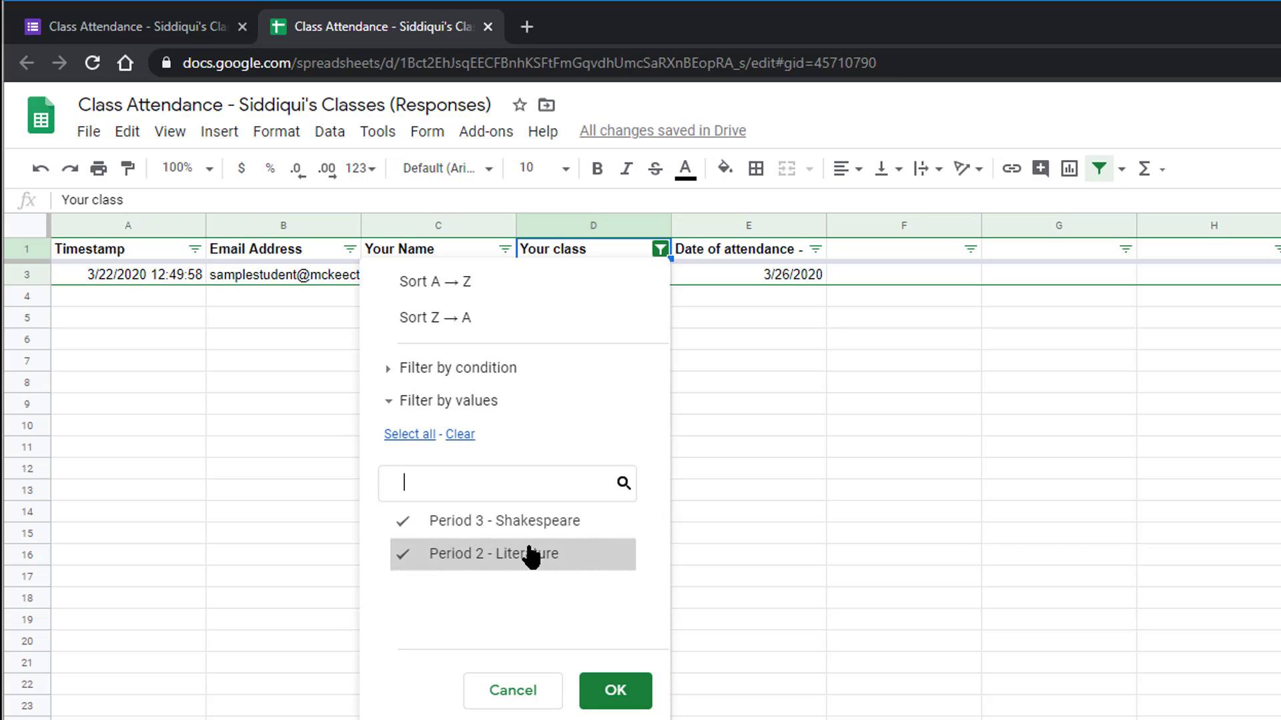
pyautogui.click(617, 690)
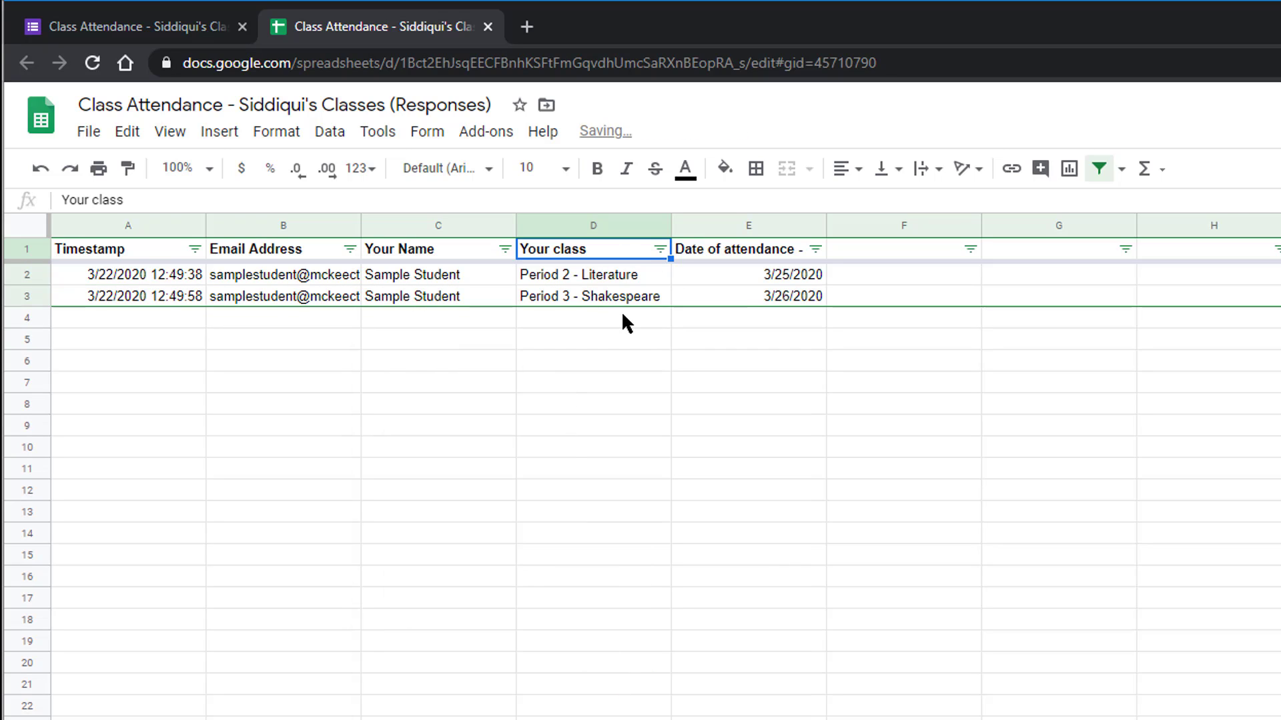
# Filter Date of attendance to 3/26/2020 by excluding 3/25/2020
pyautogui.click(815, 249)
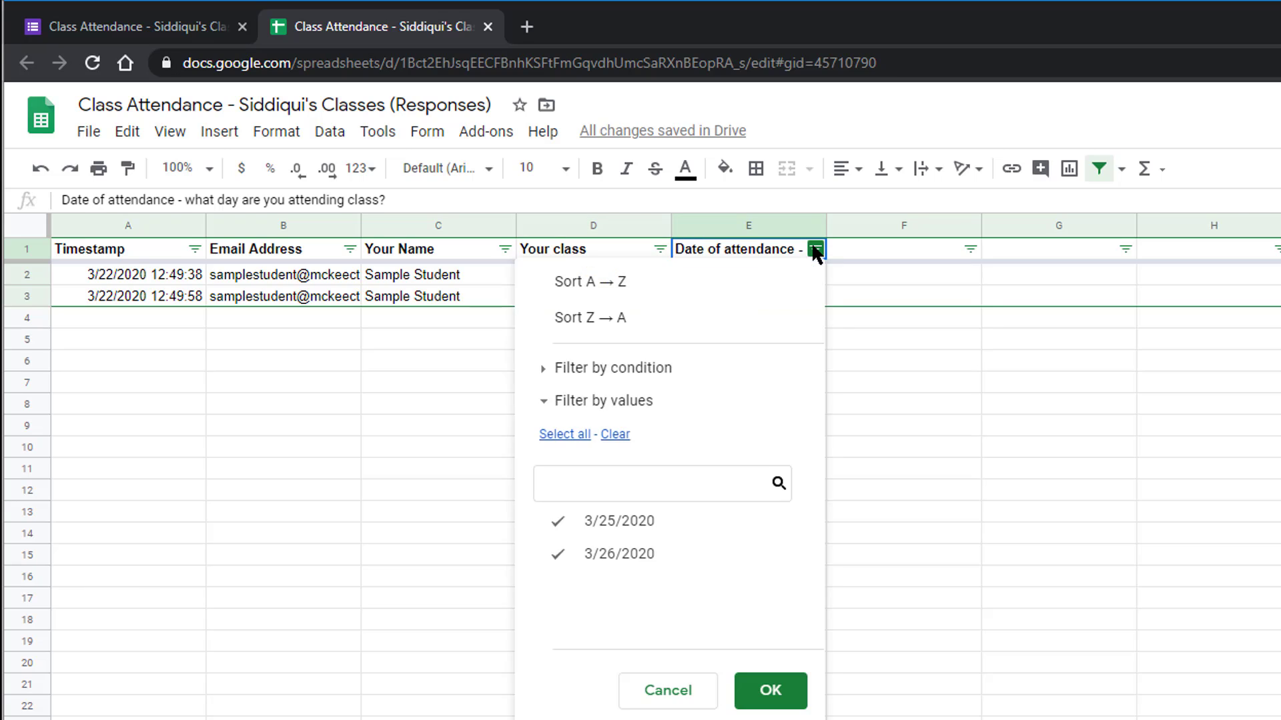
pyautogui.click(665, 527)
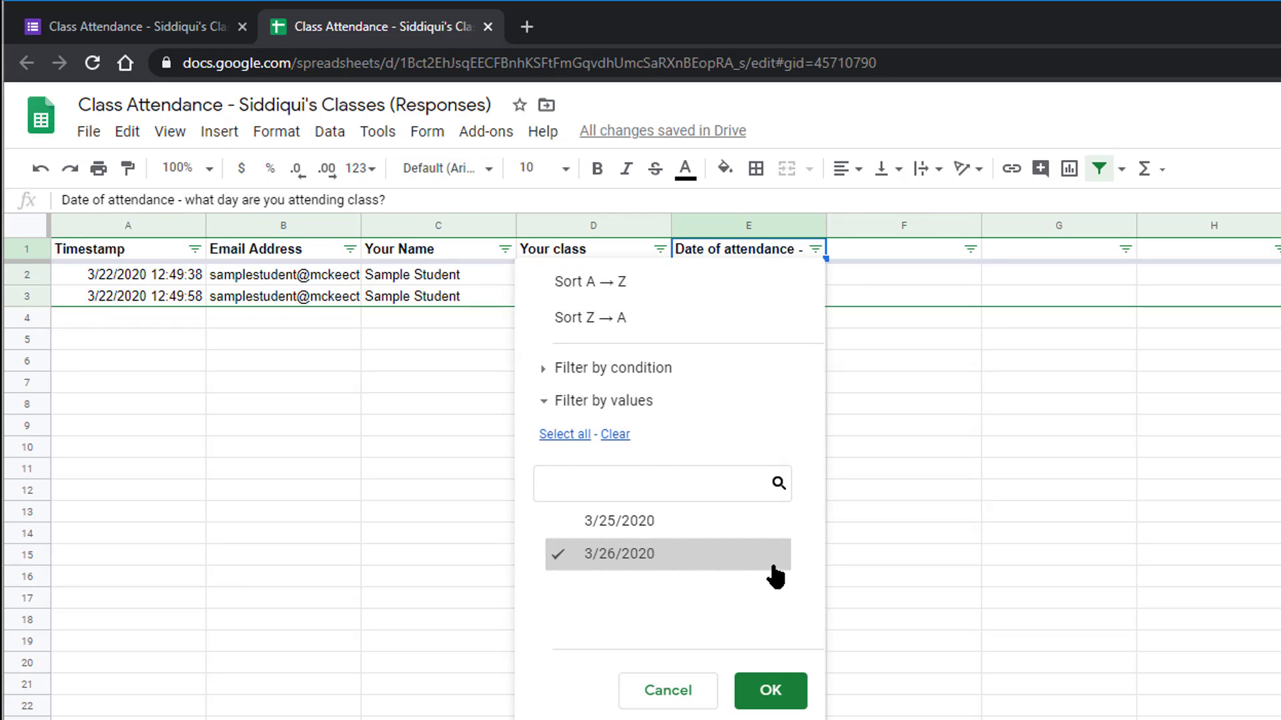
pyautogui.click(770, 690)
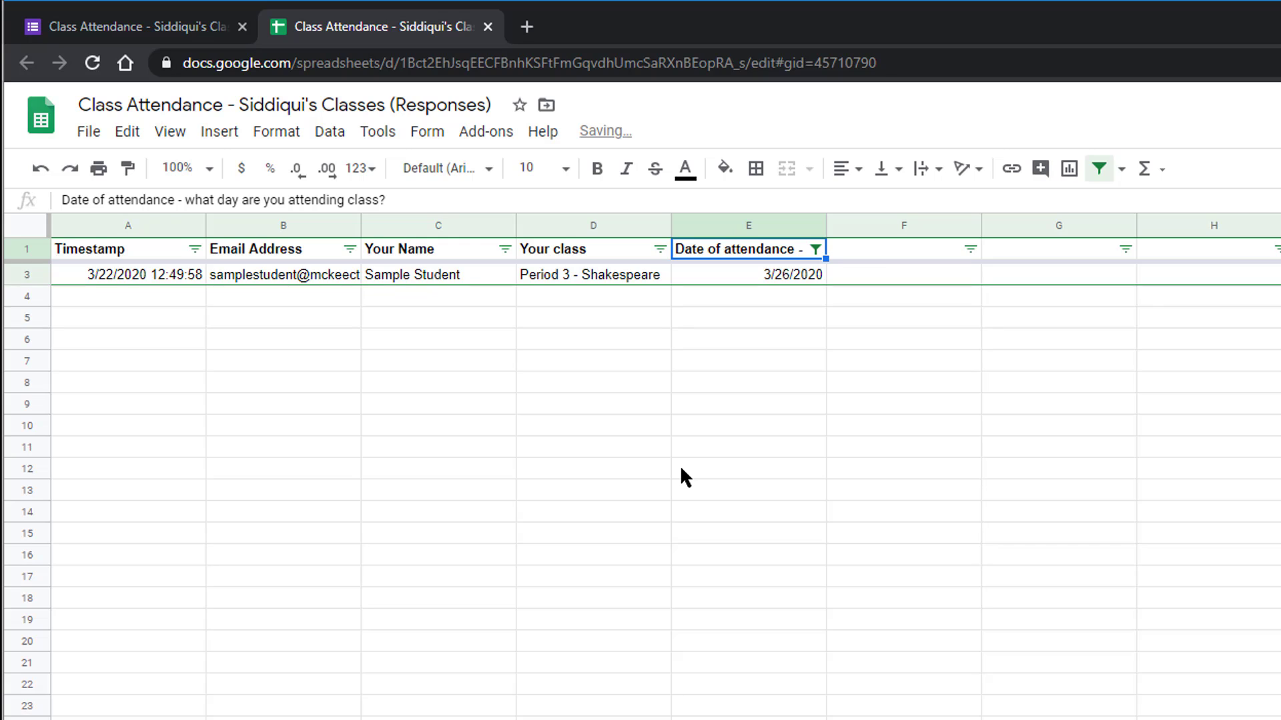